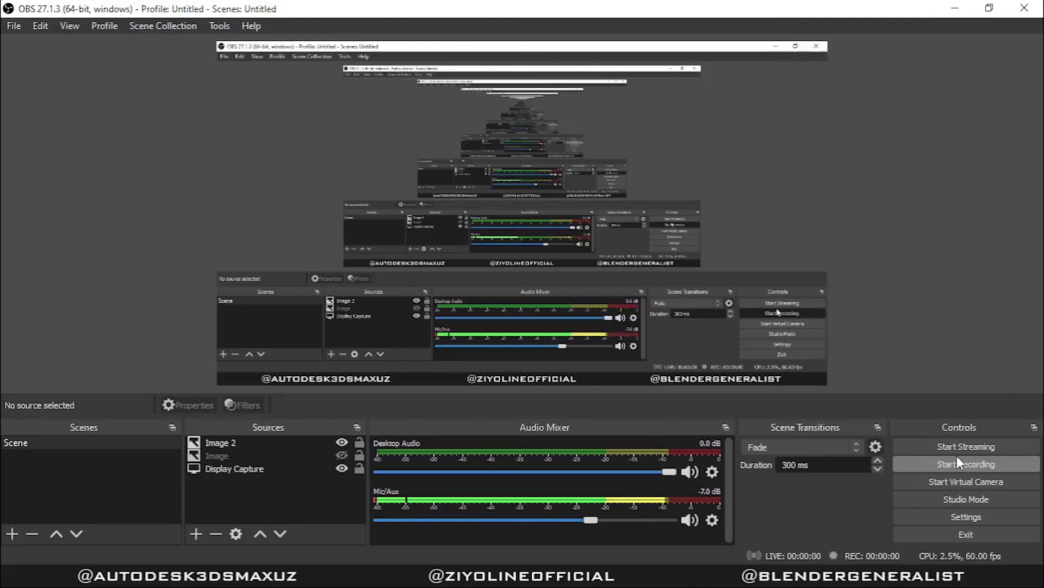
Step: Orbit the viewport to see the default cube from several angles
{"action": "left_click", "coordinate": [957, 457]}
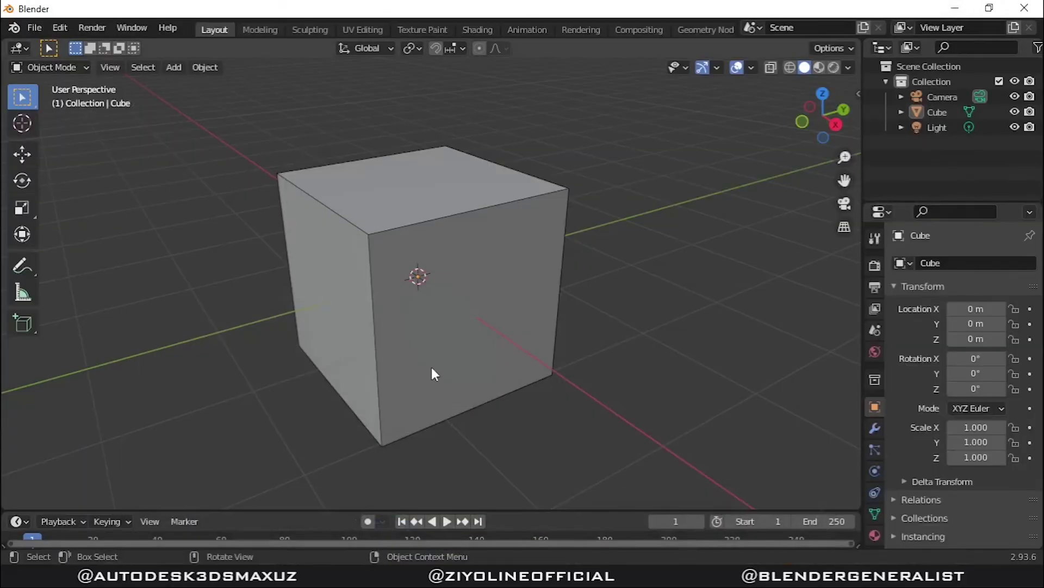
{"action": "mouse_move", "coordinate": [432, 367]}
{"action": "middle_mouse_down"}
{"action": "mouse_move", "coordinate": [294, 296]}
{"action": "mouse_move", "coordinate": [449, 344]}
{"action": "mouse_move", "coordinate": [412, 266]}
{"action": "mouse_move", "coordinate": [367, 306]}
{"action": "mouse_move", "coordinate": [570, 321]}
{"action": "middle_mouse_up"}
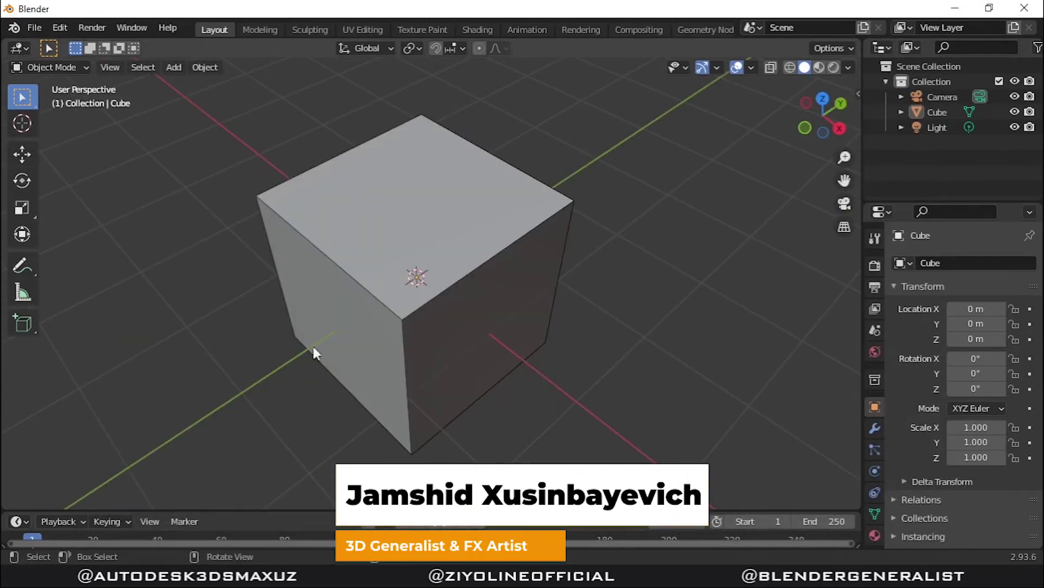
{"action": "mouse_move", "coordinate": [698, 309]}
{"action": "middle_mouse_down"}
{"action": "mouse_move", "coordinate": [653, 228]}
{"action": "mouse_move", "coordinate": [704, 205]}
{"action": "mouse_move", "coordinate": [690, 231]}
{"action": "mouse_move", "coordinate": [654, 248]}
{"action": "mouse_move", "coordinate": [687, 302]}
{"action": "middle_mouse_up"}
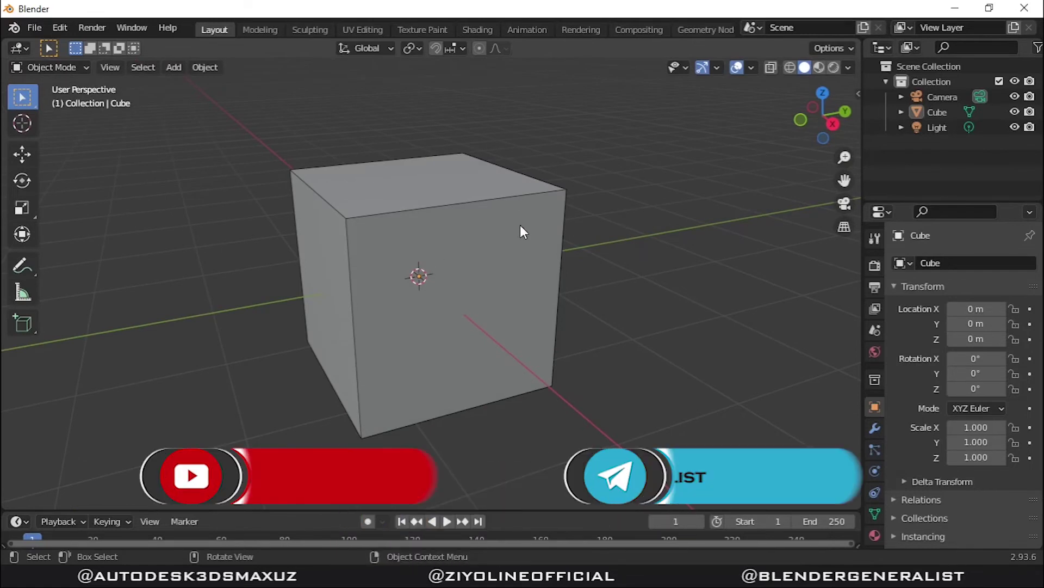
{"action": "mouse_move", "coordinate": [521, 227]}
{"action": "middle_mouse_down"}
{"action": "mouse_move", "coordinate": [571, 202]}
{"action": "mouse_move", "coordinate": [537, 334]}
{"action": "mouse_move", "coordinate": [577, 240]}
{"action": "middle_mouse_up"}
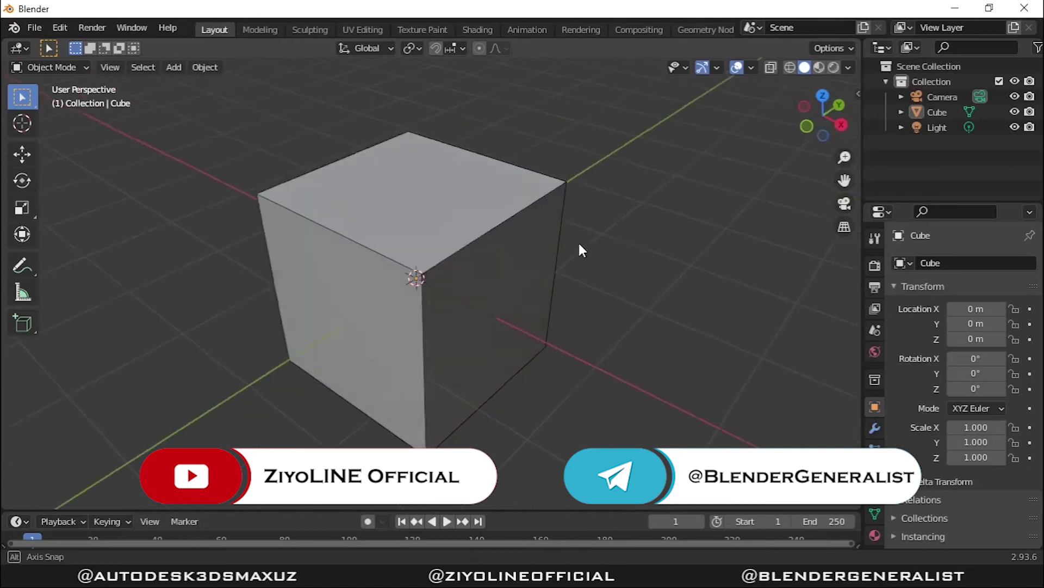
Step: Select the cube, orbit to a frontal view, deselect it, and switch to Modeling
{"action": "left_click", "coordinate": [511, 267]}
{"action": "middle_click_drag", "start_coordinate": [510, 266], "coordinate": [534, 297]}
{"action": "left_click", "coordinate": [630, 318]}
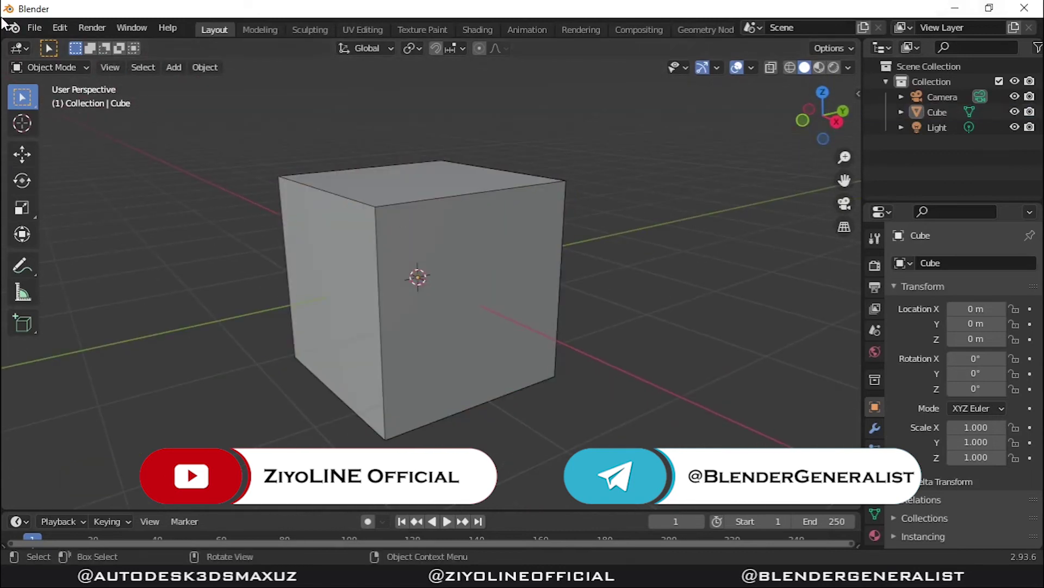
{"action": "left_click", "coordinate": [256, 29]}
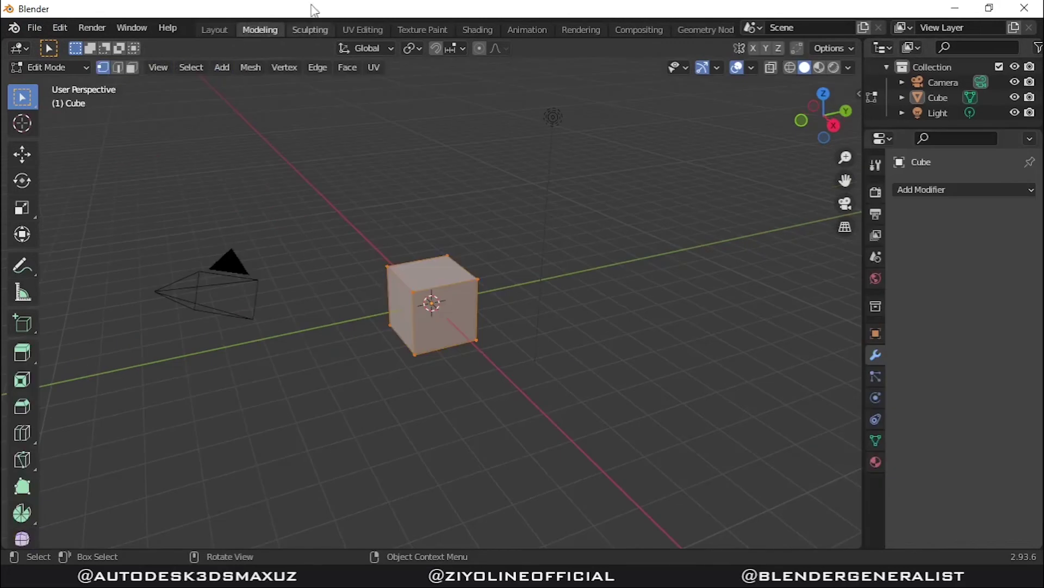
Step: Visit Sculpting, UV Editing and Texture Paint, paint a stroke on the cube, then go to Shading
{"action": "left_click", "coordinate": [318, 32]}
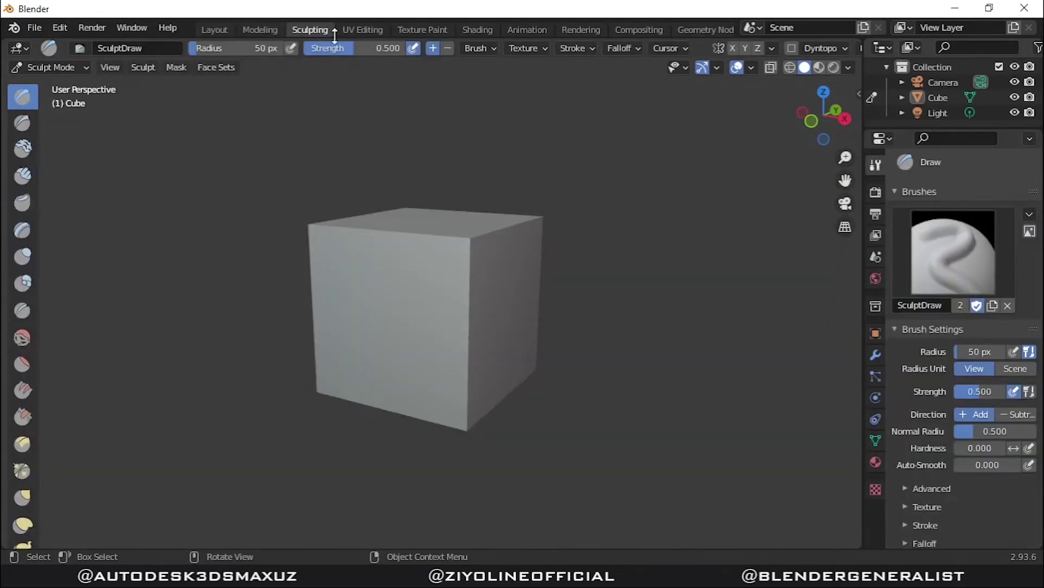
{"action": "left_click", "coordinate": [354, 30]}
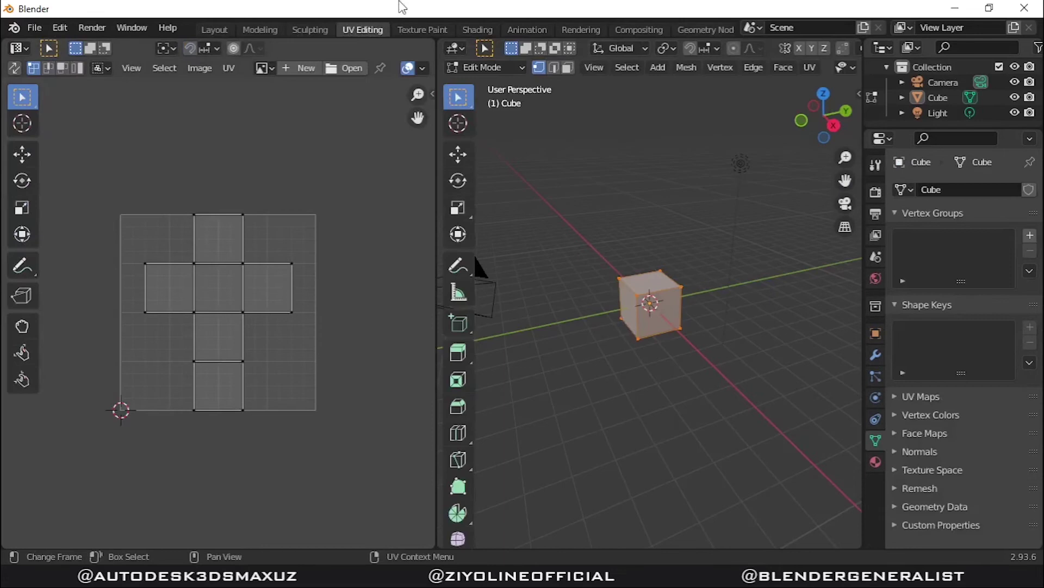
{"action": "left_click", "coordinate": [416, 31]}
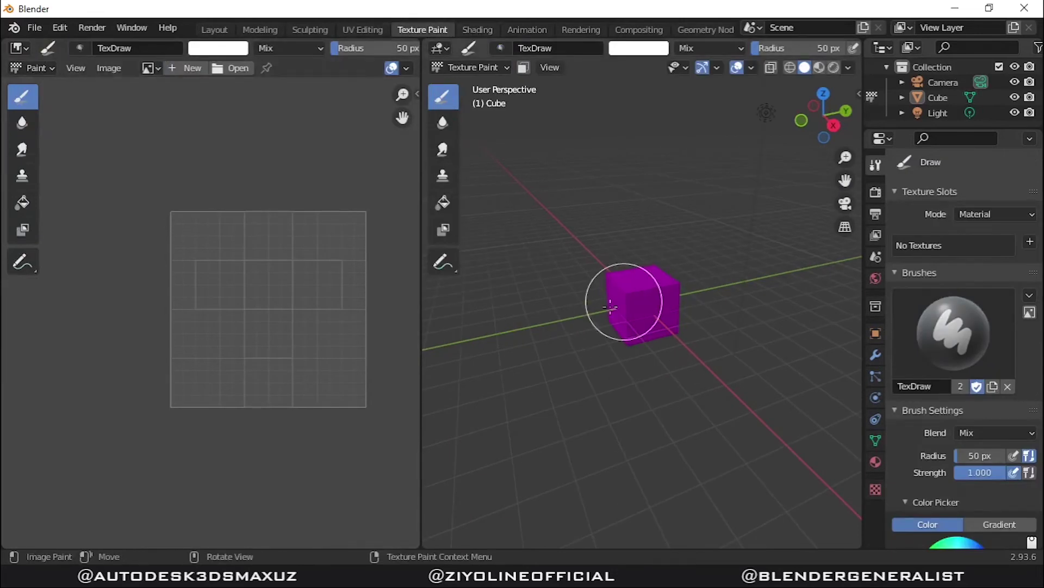
{"action": "left_click", "coordinate": [631, 293]}
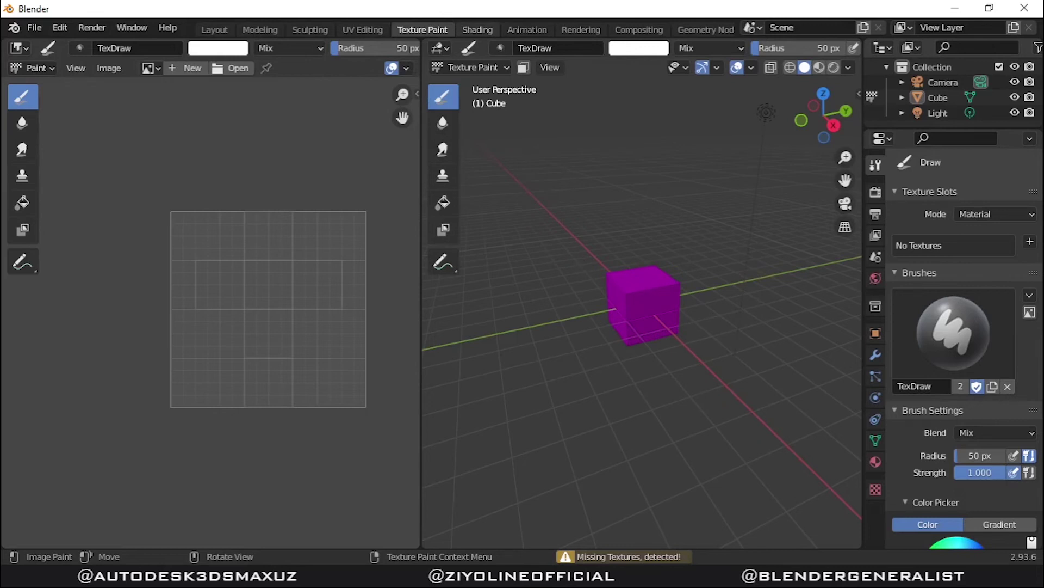
{"action": "key", "text": "ctrl+Page_Down"}
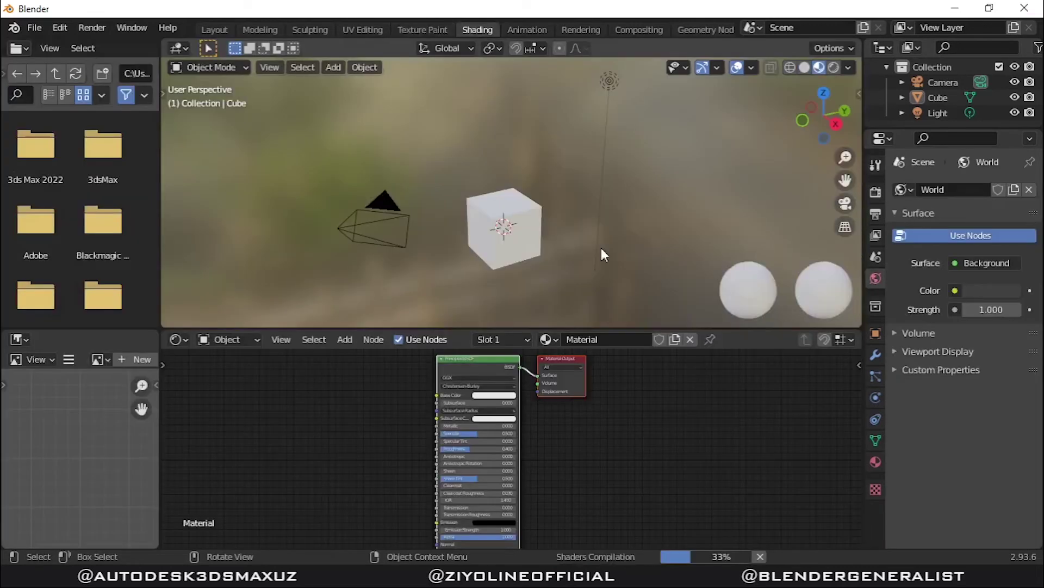
Step: Orbit and zoom the 3D viewport around the cube
{"action": "mouse_move", "coordinate": [602, 247]}
{"action": "middle_mouse_down"}
{"action": "mouse_move", "coordinate": [525, 219]}
{"action": "mouse_move", "coordinate": [523, 170]}
{"action": "mouse_move", "coordinate": [440, 181]}
{"action": "mouse_move", "coordinate": [608, 244]}
{"action": "mouse_move", "coordinate": [560, 161]}
{"action": "middle_mouse_up"}
{"action": "scroll", "coordinate": [526, 220], "scroll_direction": "up", "scroll_amount": 5}
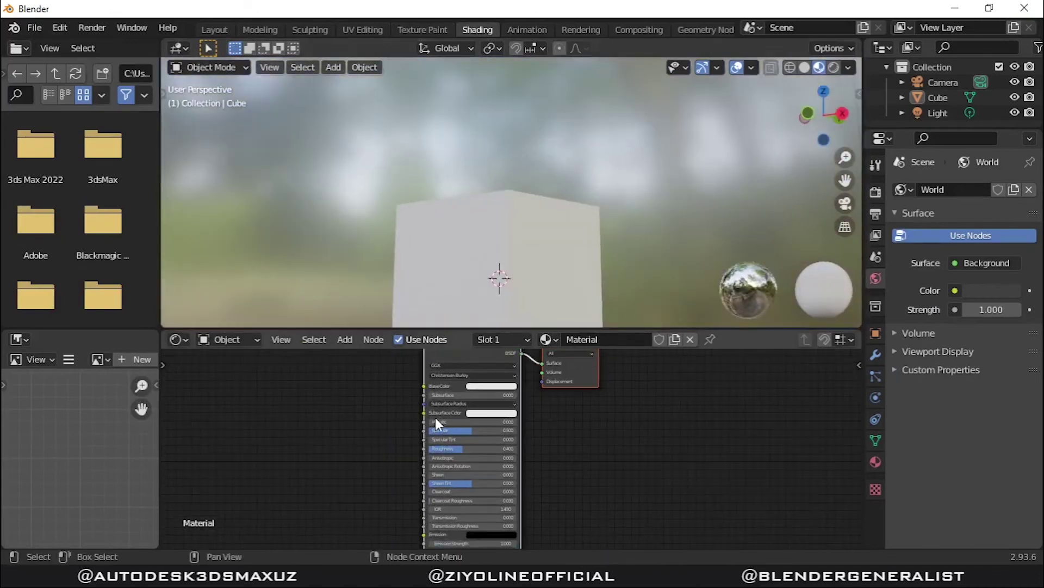
{"action": "scroll", "coordinate": [435, 416], "scroll_direction": "up", "scroll_amount": 2}
{"action": "scroll", "coordinate": [372, 465], "scroll_direction": "up", "scroll_amount": 2, "text": "shift"}
{"action": "scroll", "coordinate": [361, 439], "scroll_direction": "up", "scroll_amount": 2}
{"action": "scroll", "coordinate": [354, 439], "scroll_direction": "down", "scroll_amount": 1}
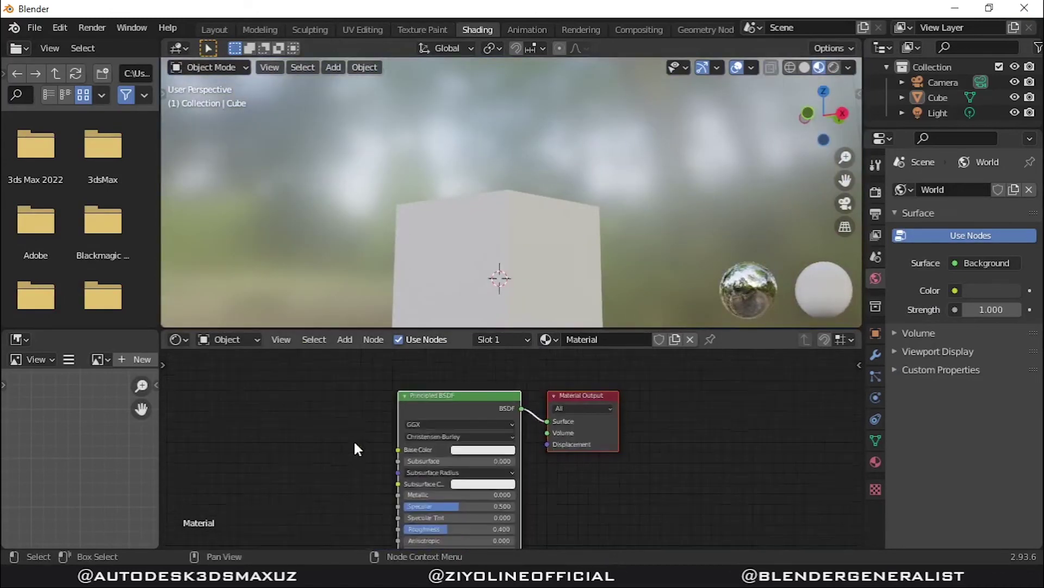
Step: Pan and zoom onto the Principled BSDF nodes, then switch to the Animation workspace
{"action": "middle_click_drag", "start_coordinate": [354, 439], "coordinate": [396, 420]}
{"action": "scroll", "coordinate": [439, 414], "scroll_direction": "up", "scroll_amount": 1}
{"action": "scroll", "coordinate": [440, 420], "scroll_direction": "up", "scroll_amount": 1}
{"action": "scroll", "coordinate": [408, 439], "scroll_direction": "right", "scroll_amount": 2, "text": "ctrl"}
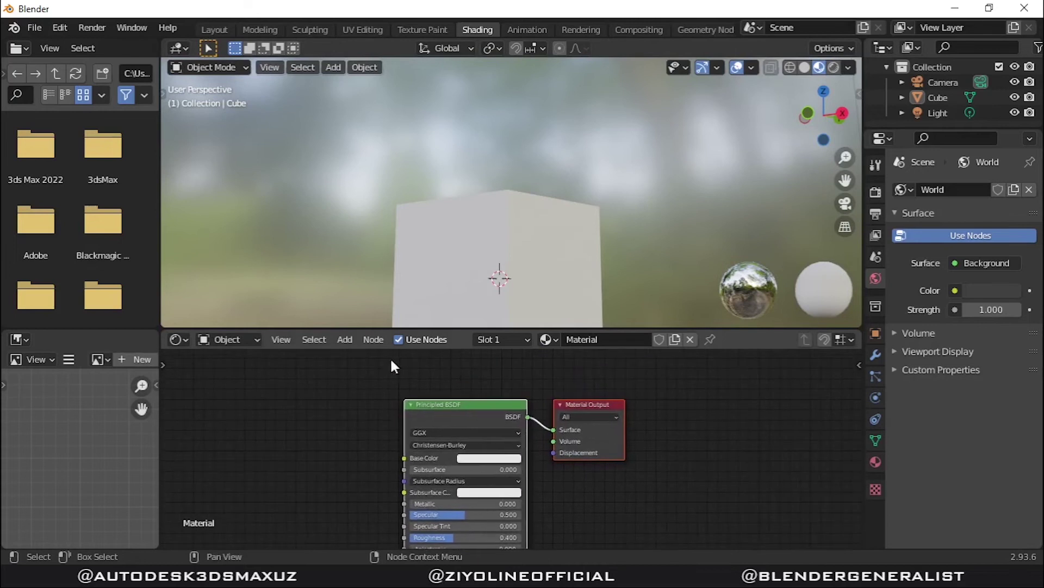
{"action": "left_click", "coordinate": [528, 32]}
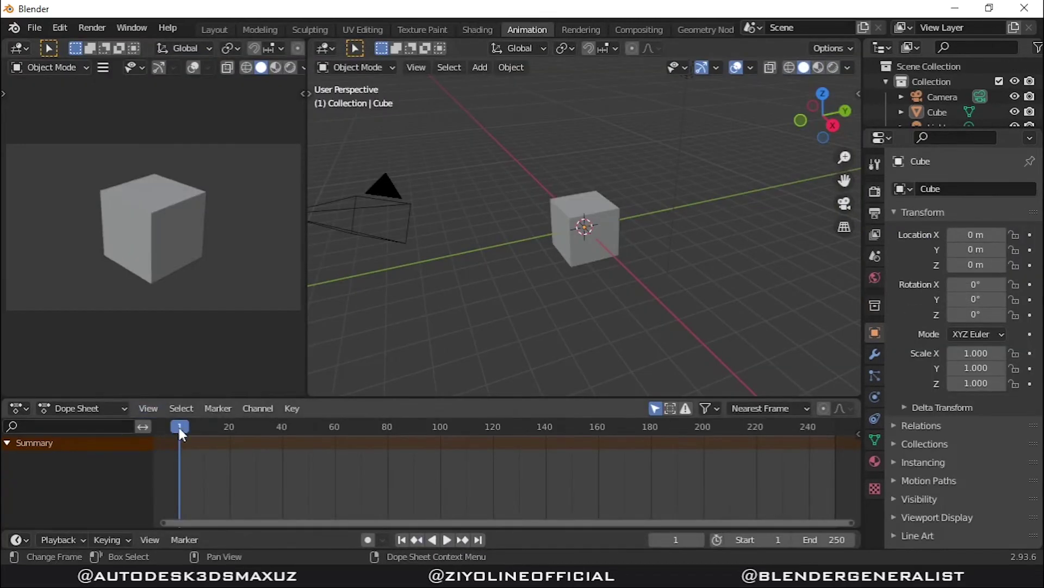
Step: At frame 5, select the cube and insert Location keyframes
{"action": "mouse_move", "coordinate": [182, 433]}
{"action": "left_mouse_down"}
{"action": "mouse_move", "coordinate": [305, 436]}
{"action": "mouse_move", "coordinate": [190, 433]}
{"action": "left_mouse_up"}
{"action": "left_click", "coordinate": [568, 230]}
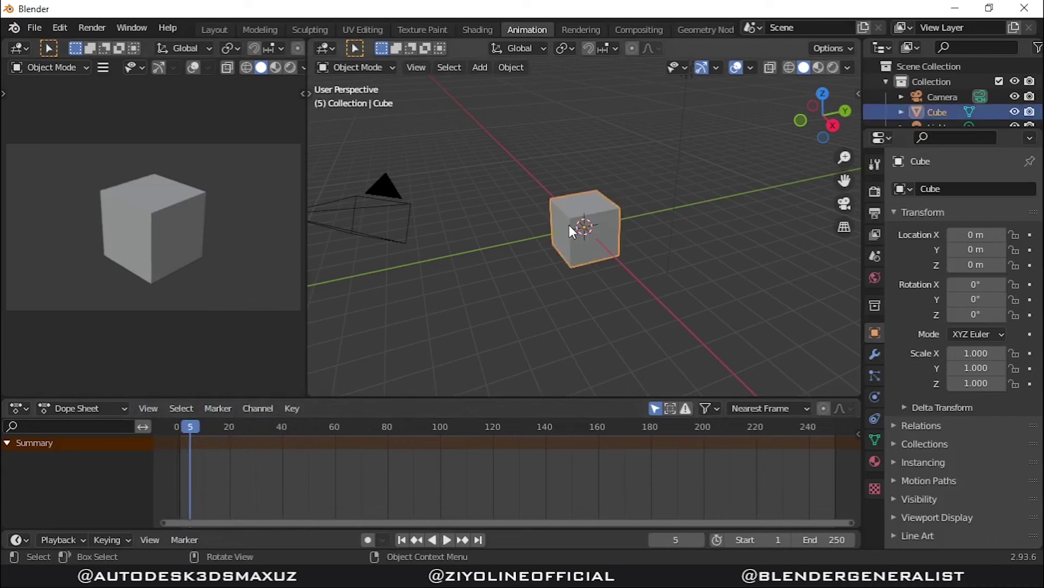
{"action": "key", "text": "i"}
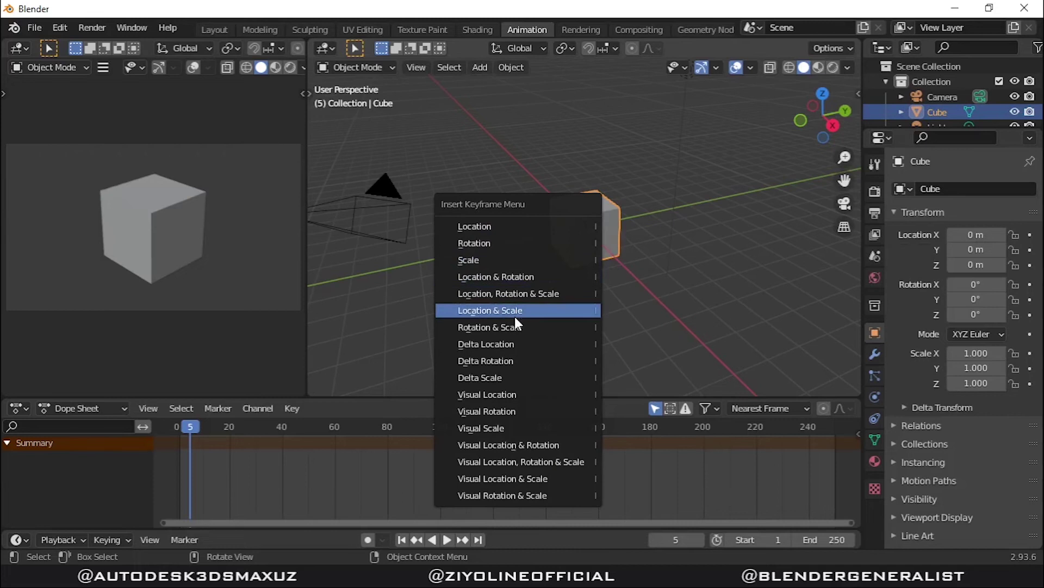
{"action": "left_click", "coordinate": [550, 227]}
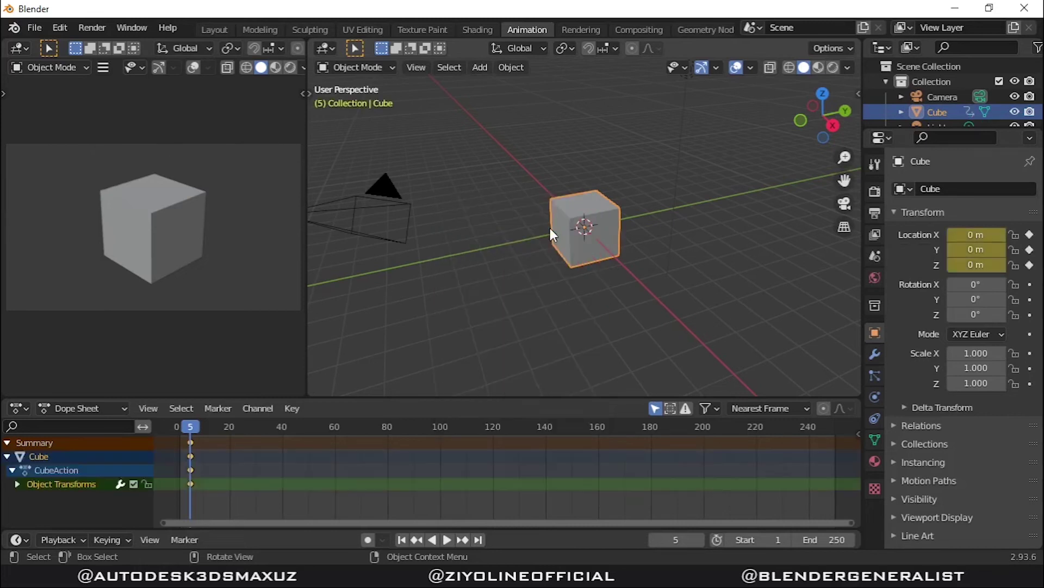
Step: Cancel a move of the cube and delete its location keyframes
{"action": "key", "text": "g"}
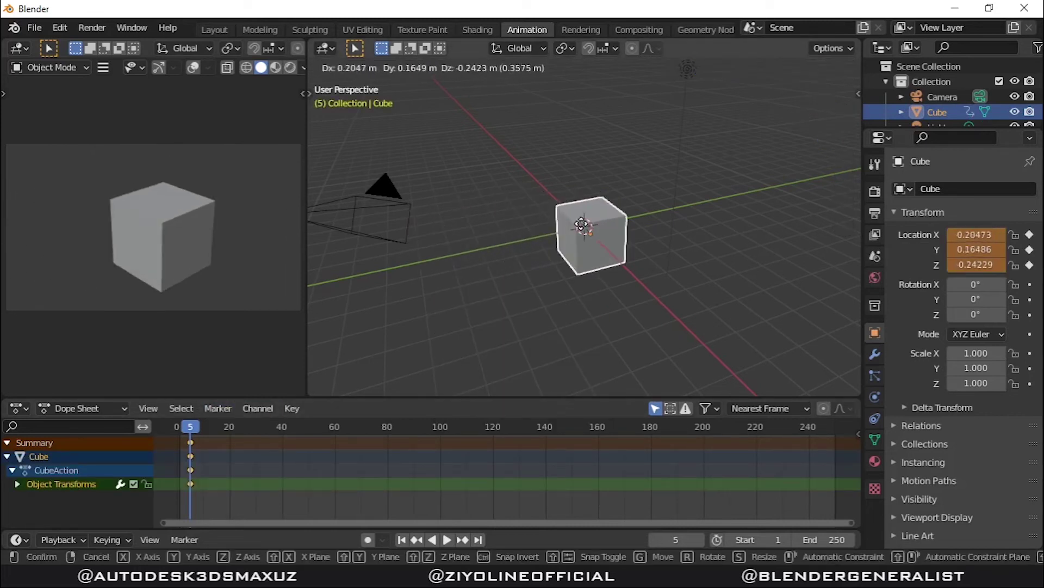
{"action": "right_click", "coordinate": [584, 229]}
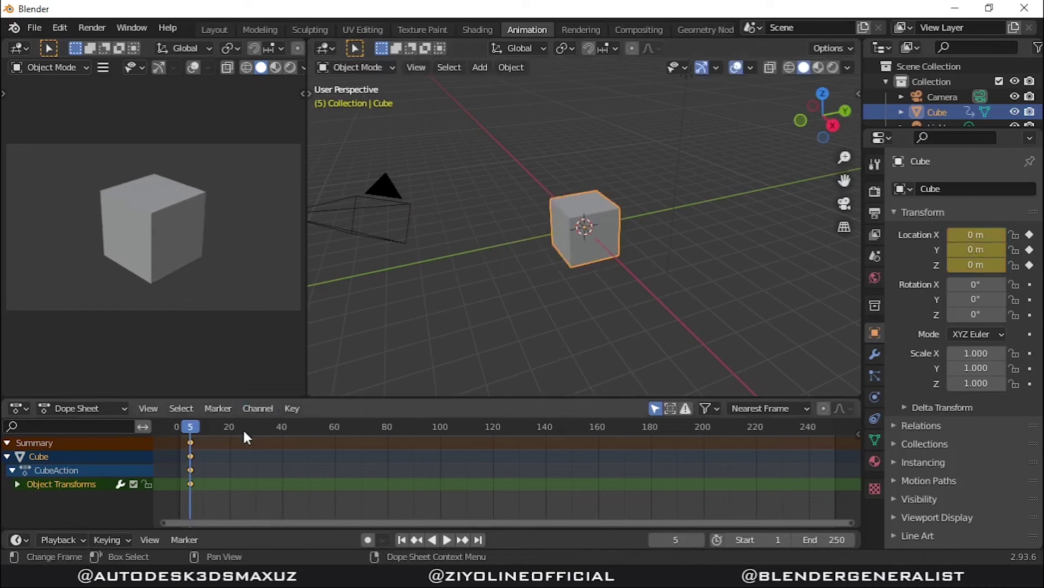
{"action": "key", "text": "Delete"}
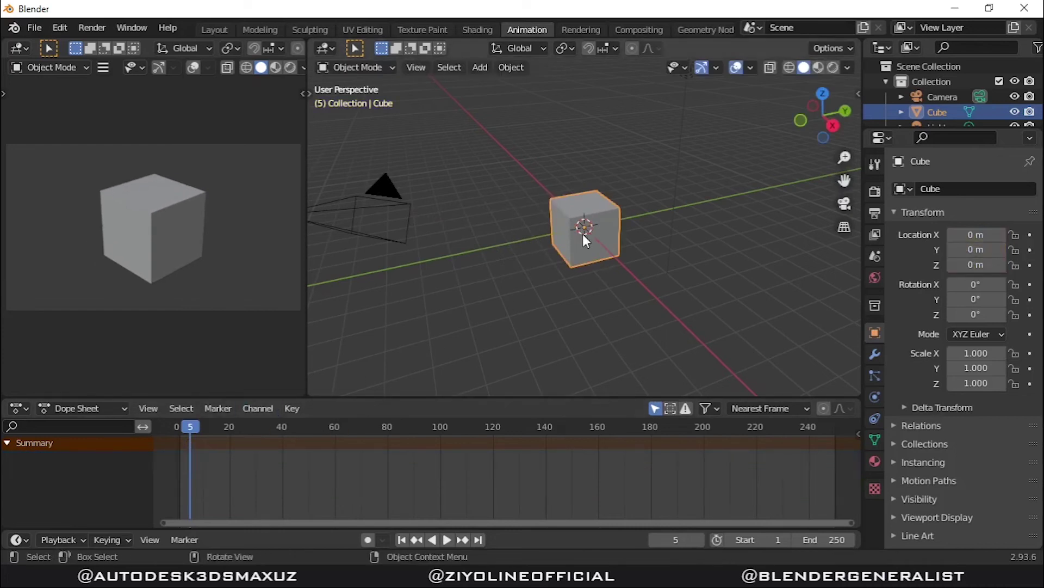
Step: Insert a Rotation keyframe for the cube at frame 5, then play toward frame 100
{"action": "key", "text": "r"}
{"action": "right_click", "coordinate": [582, 234]}
{"action": "key", "text": "i"}
{"action": "left_click", "coordinate": [558, 249]}
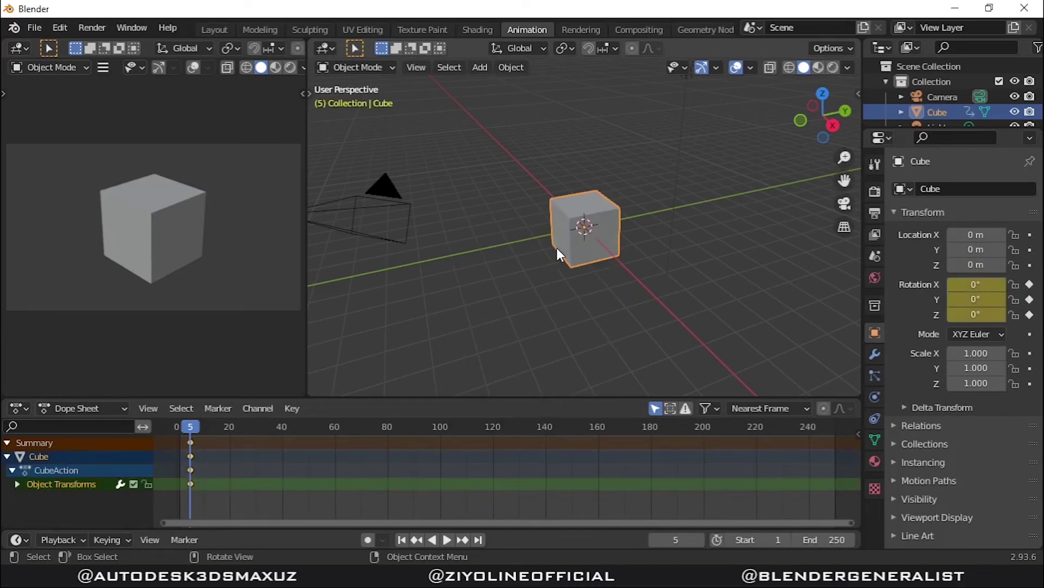
{"action": "key", "text": "space"}
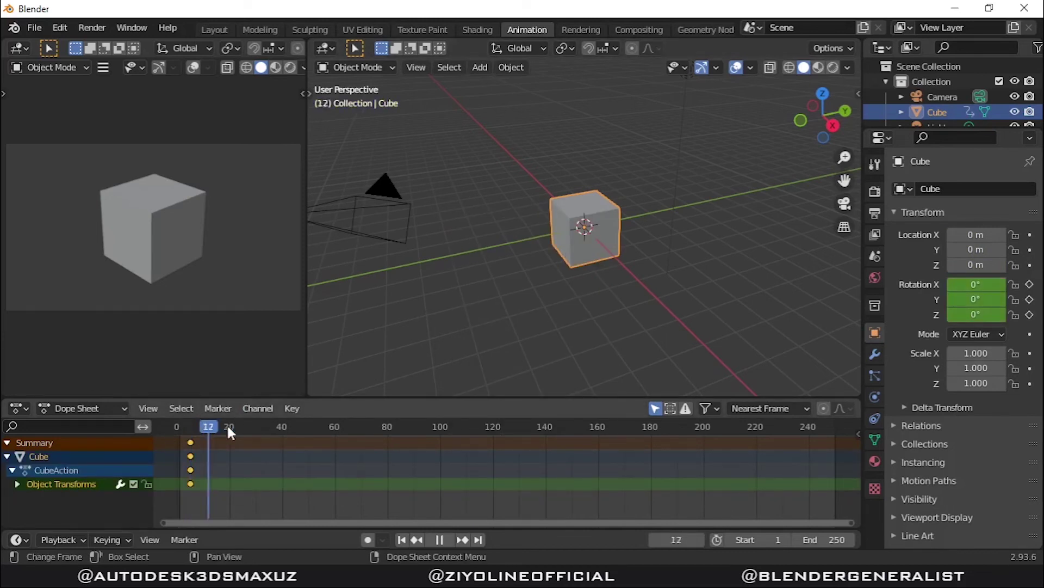
{"action": "mouse_move", "coordinate": [228, 432]}
{"action": "left_mouse_down"}
{"action": "mouse_move", "coordinate": [360, 430]}
{"action": "mouse_move", "coordinate": [441, 444]}
{"action": "left_mouse_up"}
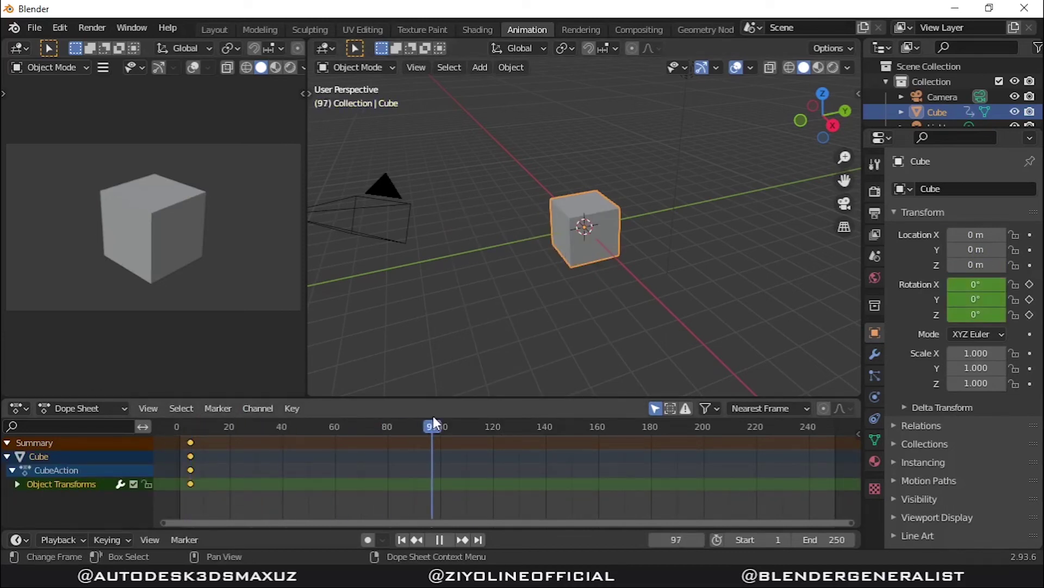
Step: Stop at frame 100 and rotate the cube 720° around the Z axis
{"action": "key", "text": "space"}
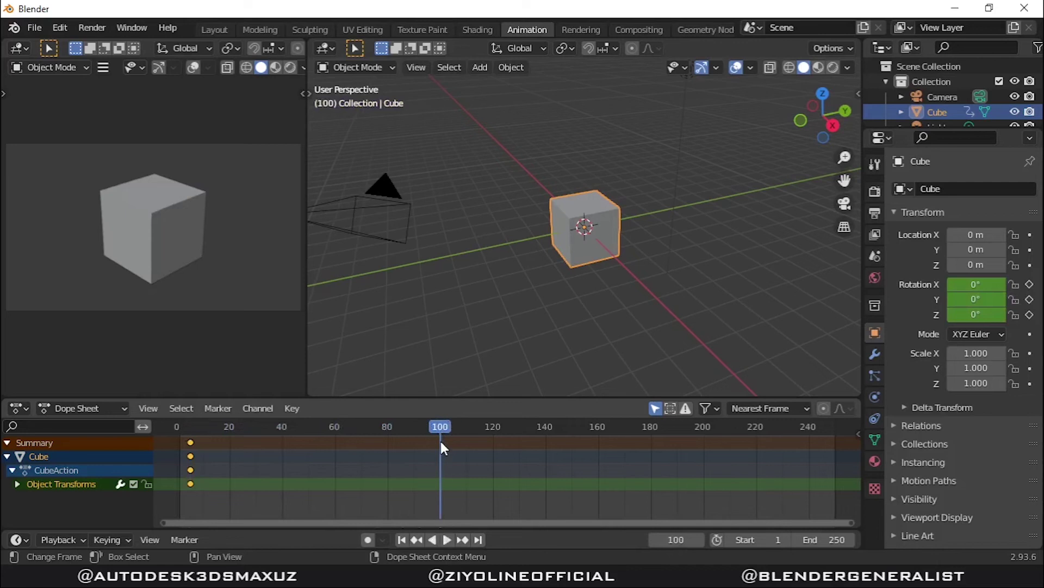
{"action": "key", "text": "r"}
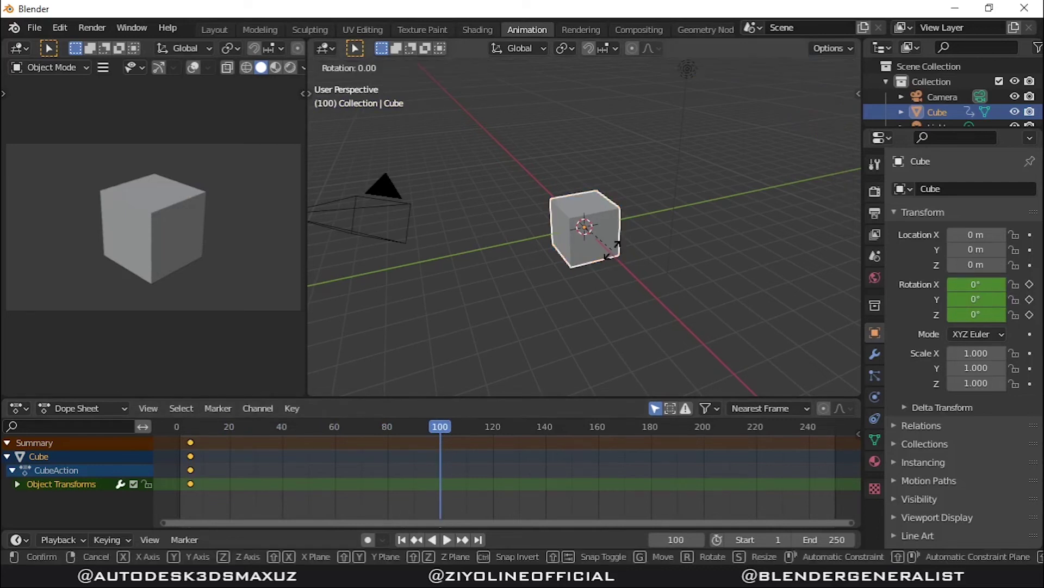
{"action": "key", "text": "z"}
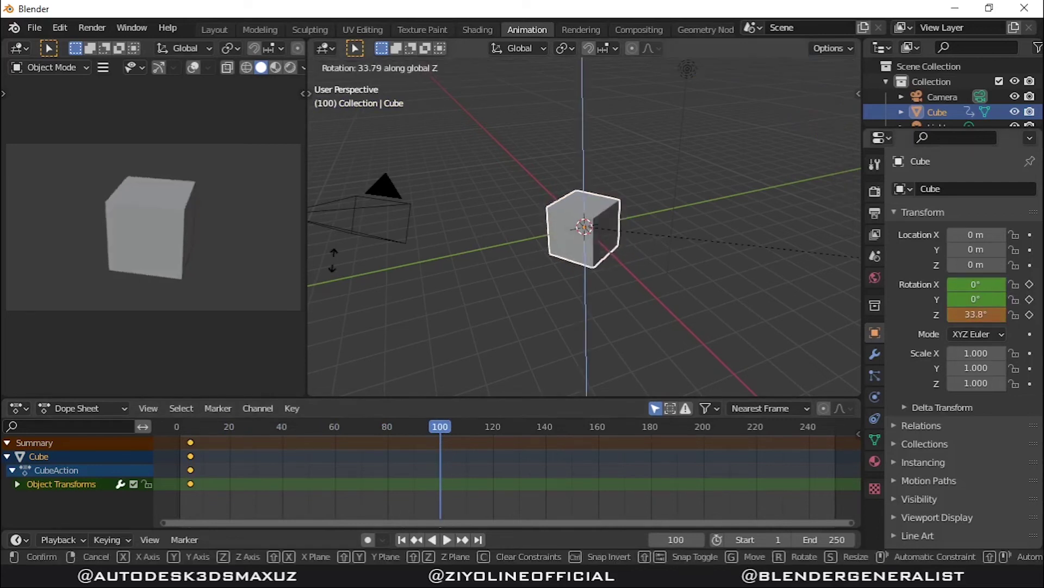
{"action": "type", "text": "720"}
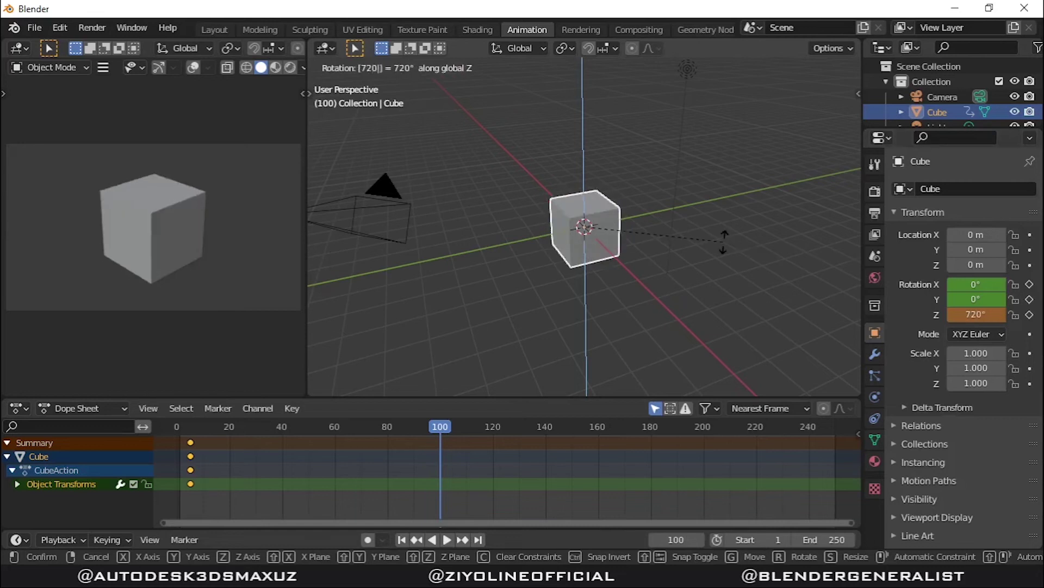
{"action": "key", "text": "Return"}
Step: Keyframe the cube's rotation at frame 100 and scrub back to the start
{"action": "key", "text": "i"}
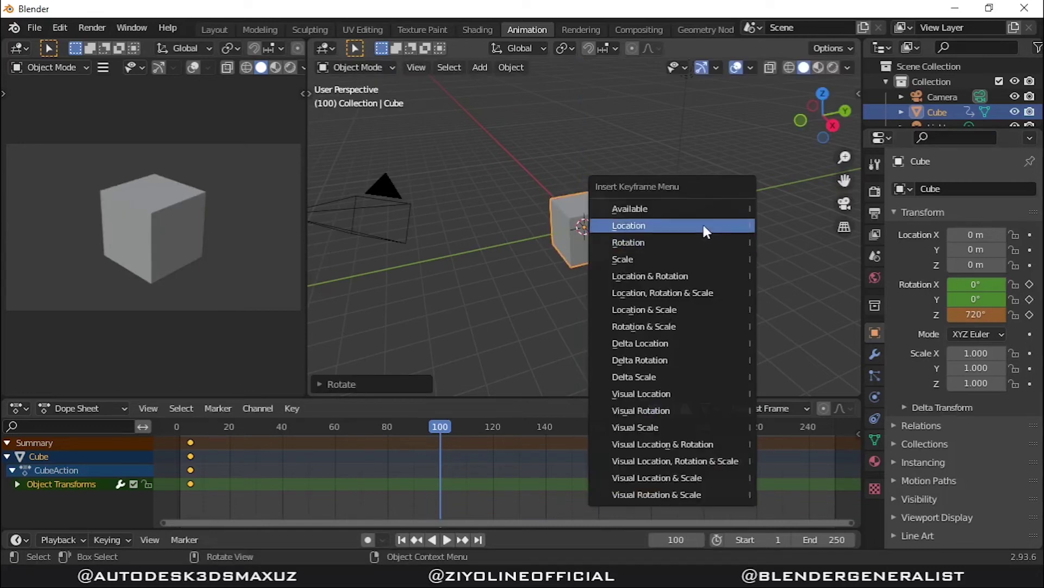
{"action": "left_click", "coordinate": [652, 242]}
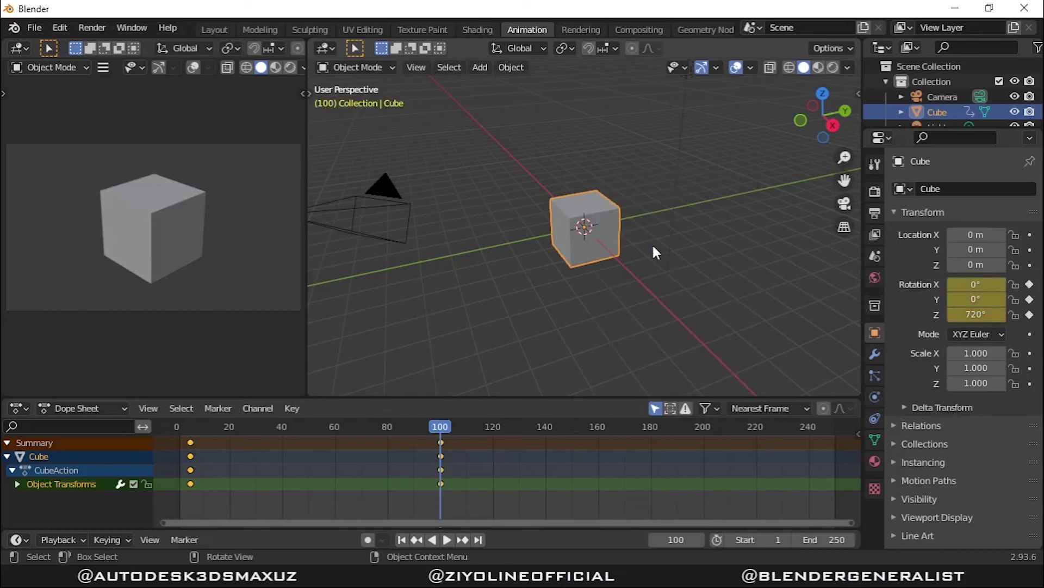
{"action": "left_click_drag", "start_coordinate": [431, 425], "coordinate": [176, 428]}
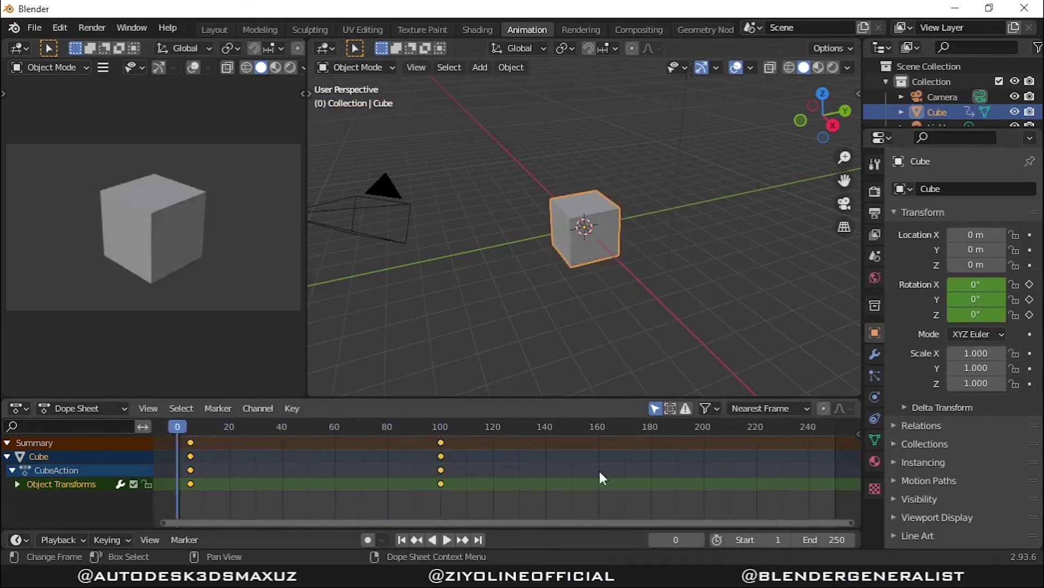
{"action": "left_click", "coordinate": [446, 541]}
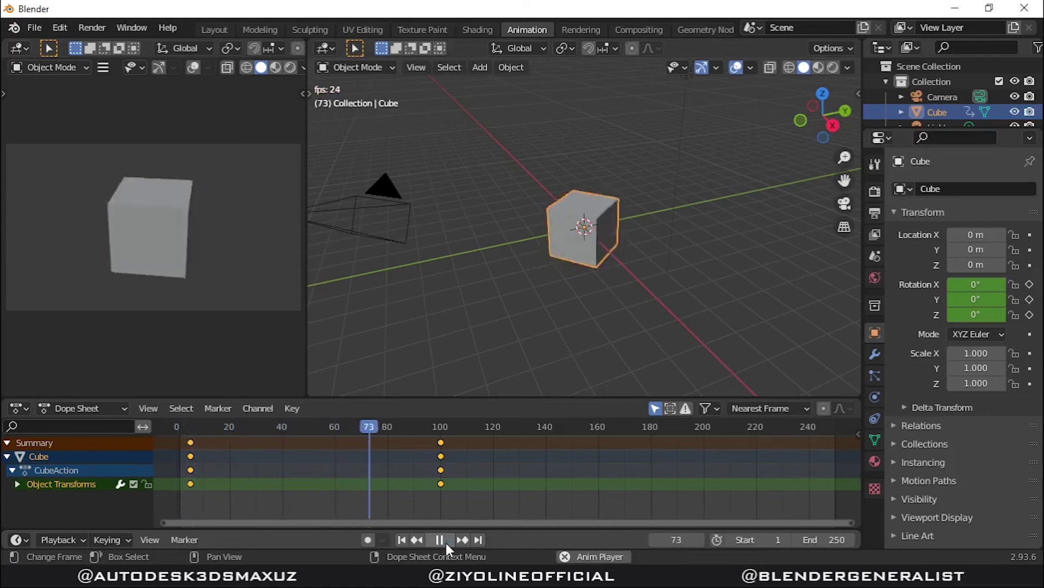
{"action": "left_click", "coordinate": [446, 544]}
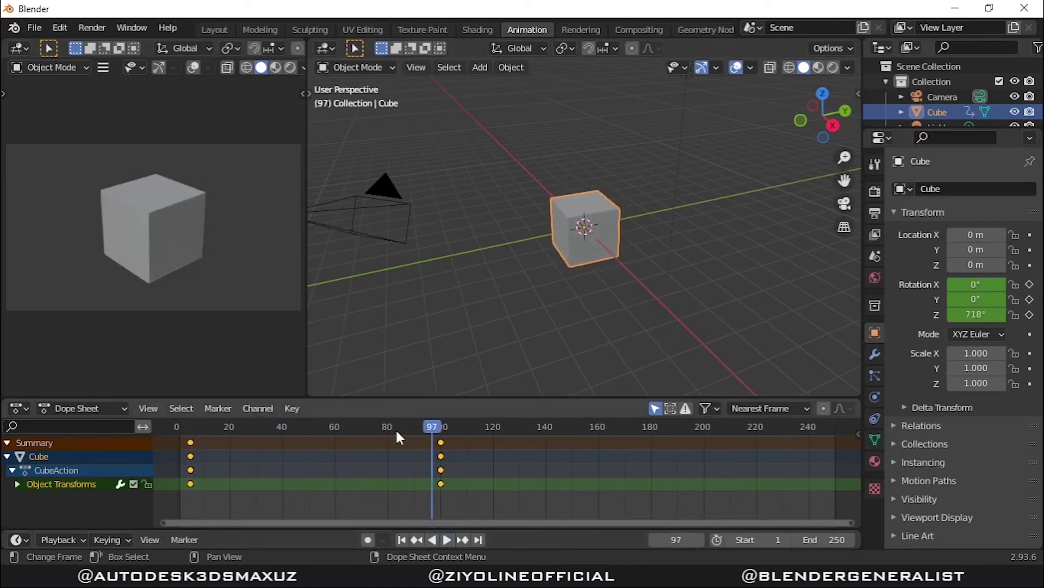
{"action": "left_click_drag", "start_coordinate": [430, 430], "coordinate": [179, 441]}
Step: Change the Dope Sheet area's editor type to Graph Editor to show the rotation F-curves
{"action": "left_click", "coordinate": [114, 417]}
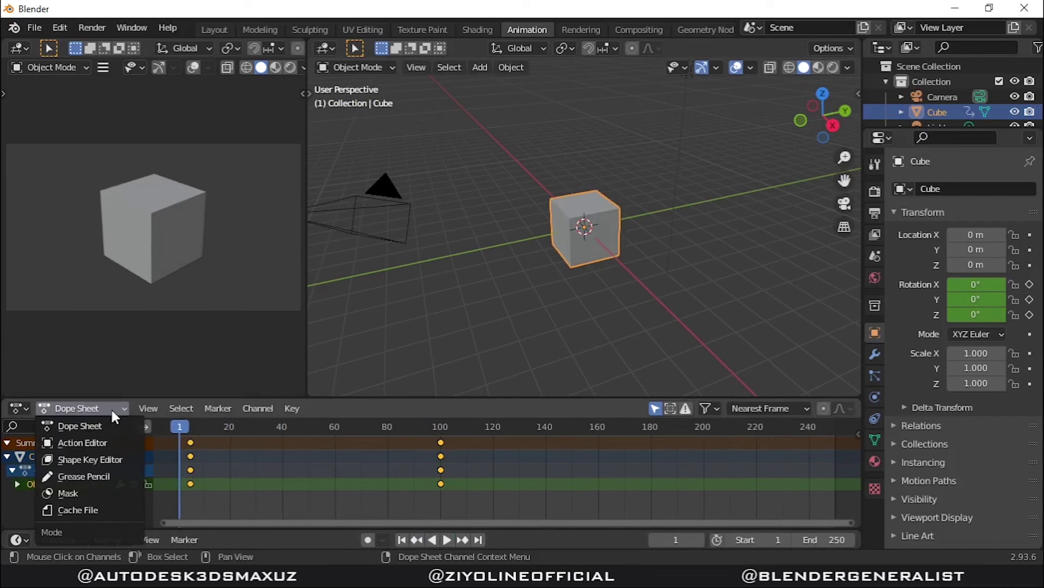
{"action": "left_click", "coordinate": [9, 407]}
{"action": "left_click", "coordinate": [14, 407]}
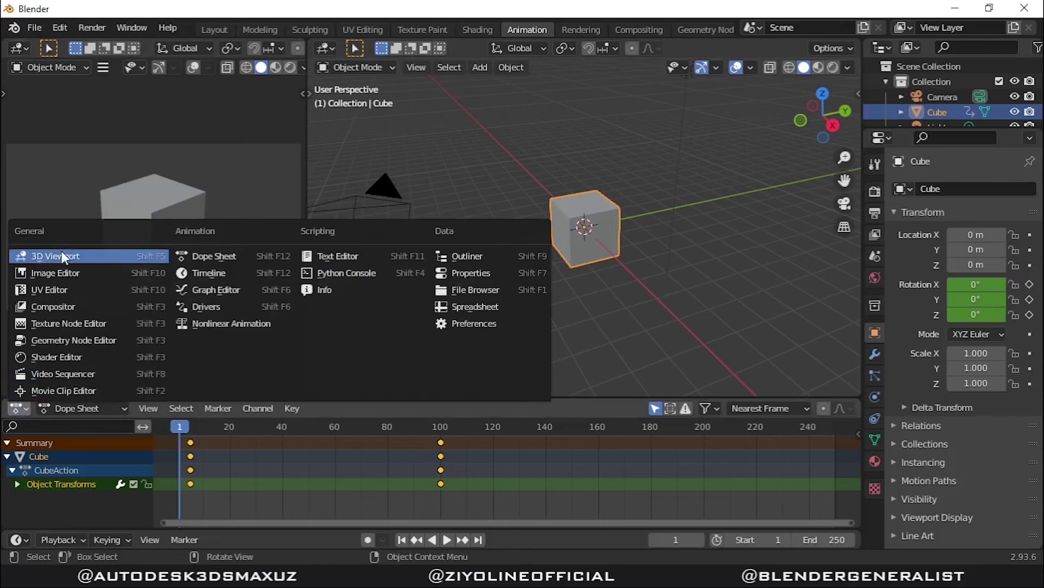
{"action": "left_click", "coordinate": [205, 290]}
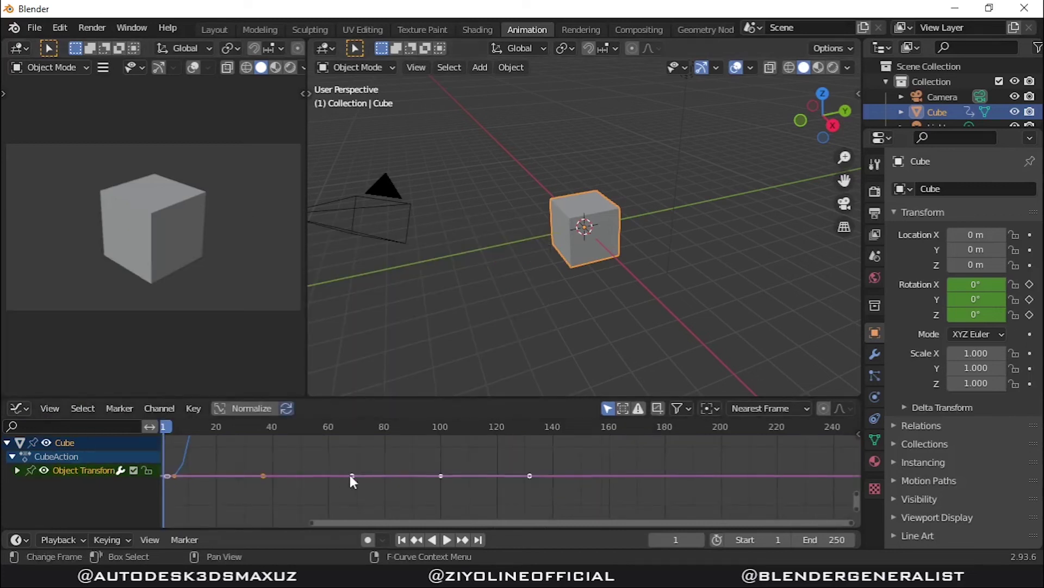
Step: Zoom and pan to frame the rotation curves and keyframes, and make the Graph Editor taller
{"action": "scroll", "coordinate": [406, 473], "scroll_direction": "down", "scroll_amount": 2}
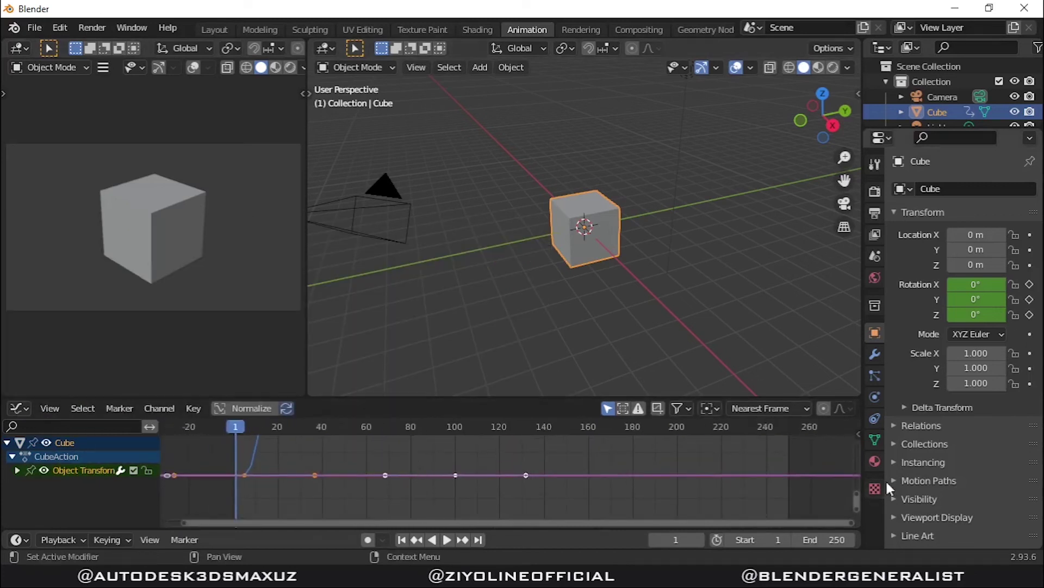
{"action": "left_click_drag", "start_coordinate": [859, 495], "coordinate": [853, 352]}
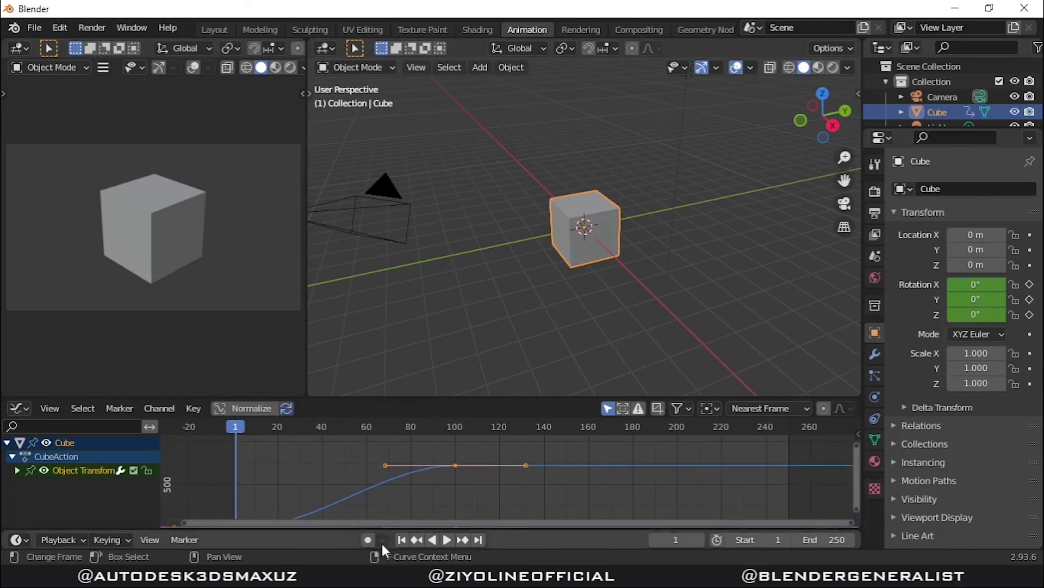
{"action": "left_click_drag", "start_coordinate": [353, 521], "coordinate": [854, 518]}
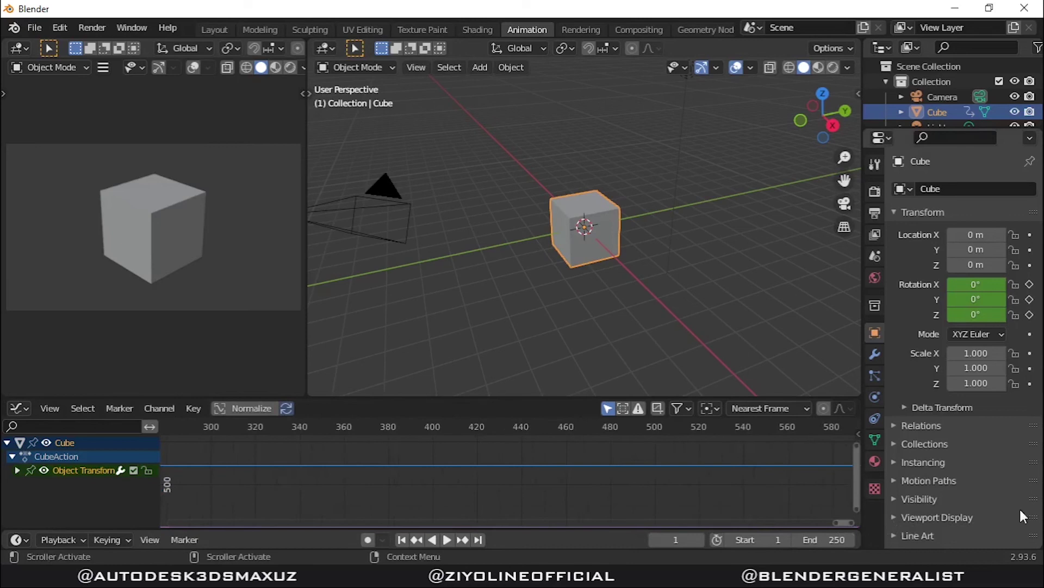
{"action": "left_click_drag", "start_coordinate": [626, 523], "coordinate": [672, 523]}
{"action": "scroll", "coordinate": [449, 480], "scroll_direction": "down", "scroll_amount": 5}
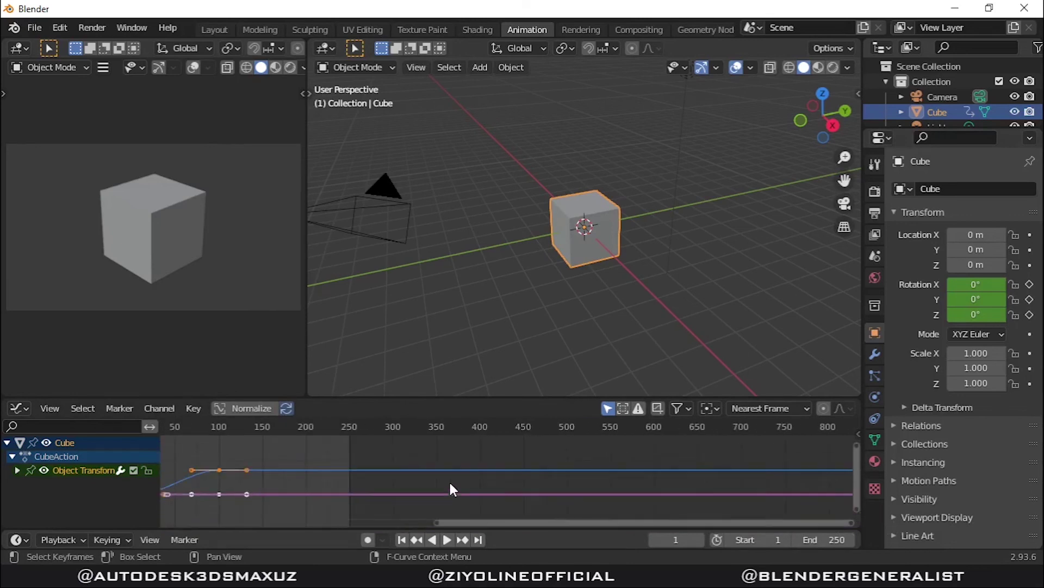
{"action": "scroll", "coordinate": [448, 480], "scroll_direction": "down", "scroll_amount": 3}
{"action": "mouse_move", "coordinate": [449, 480]}
{"action": "middle_mouse_down", "text": "ctrl"}
{"action": "mouse_move", "coordinate": [334, 496]}
{"action": "mouse_move", "coordinate": [196, 492]}
{"action": "mouse_move", "coordinate": [639, 485]}
{"action": "mouse_move", "coordinate": [486, 496]}
{"action": "mouse_move", "coordinate": [538, 502]}
{"action": "mouse_move", "coordinate": [513, 464]}
{"action": "mouse_move", "coordinate": [522, 473]}
{"action": "mouse_move", "coordinate": [512, 409]}
{"action": "middle_mouse_up", "text": "ctrl"}
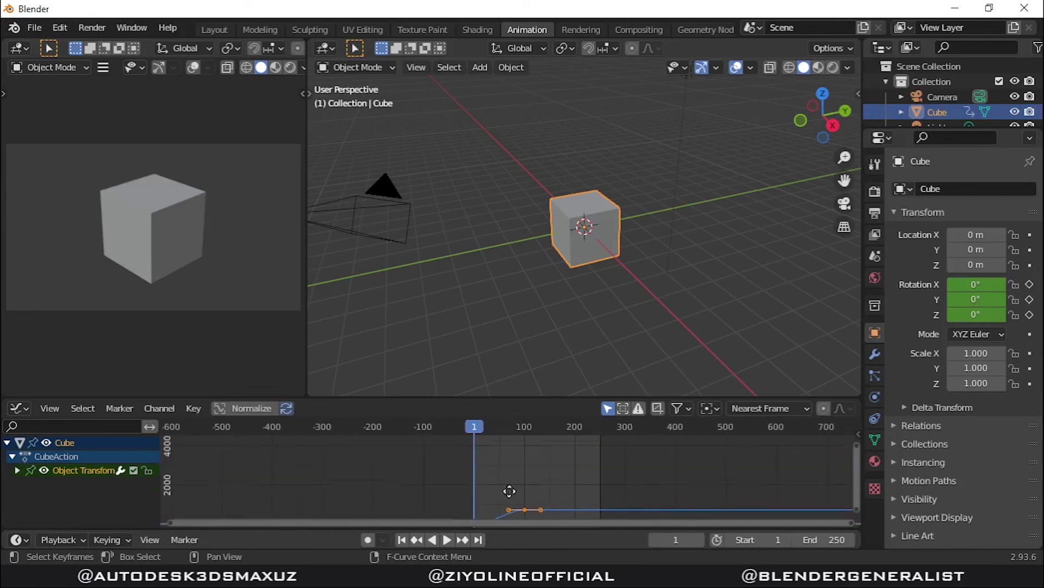
{"action": "middle_click_drag", "start_coordinate": [507, 481], "coordinate": [492, 429]}
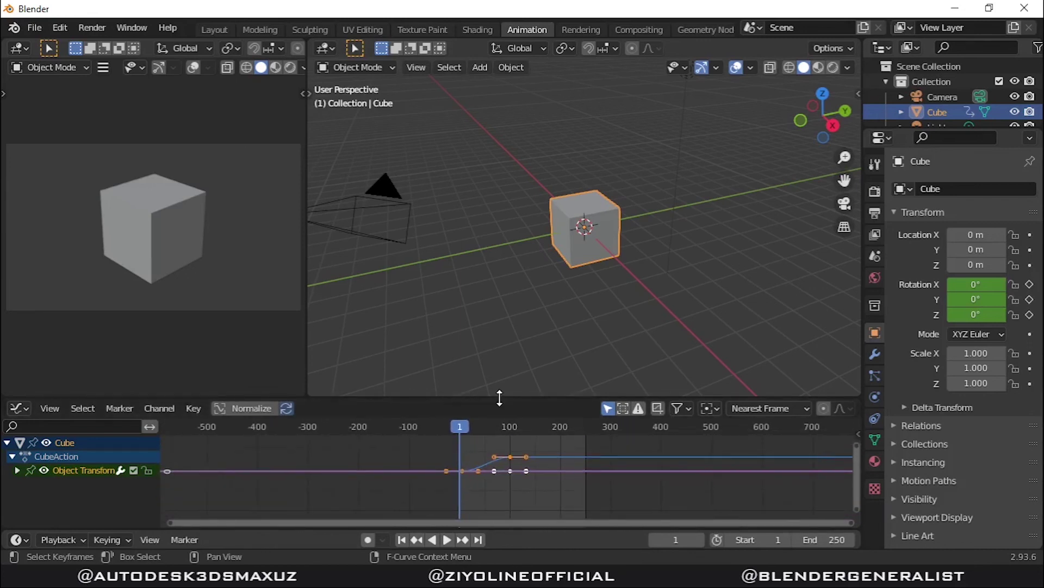
{"action": "left_click_drag", "start_coordinate": [499, 397], "coordinate": [499, 308]}
{"action": "mouse_move", "coordinate": [499, 389]}
{"action": "middle_mouse_down"}
{"action": "mouse_move", "coordinate": [483, 443]}
{"action": "mouse_move", "coordinate": [517, 387]}
{"action": "middle_mouse_up"}
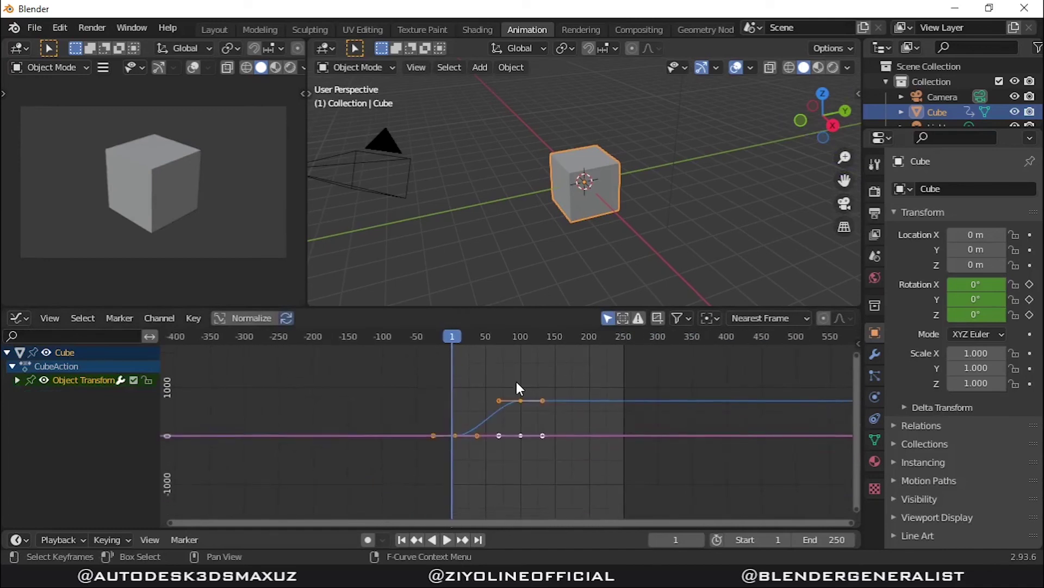
Step: Pull the frame-100 keyframe's left handle down for an ease-in, then play the preview
{"action": "scroll", "coordinate": [515, 384], "scroll_direction": "up", "scroll_amount": 3}
{"action": "scroll", "coordinate": [515, 398], "scroll_direction": "up", "scroll_amount": 2}
{"action": "left_click", "coordinate": [515, 398]}
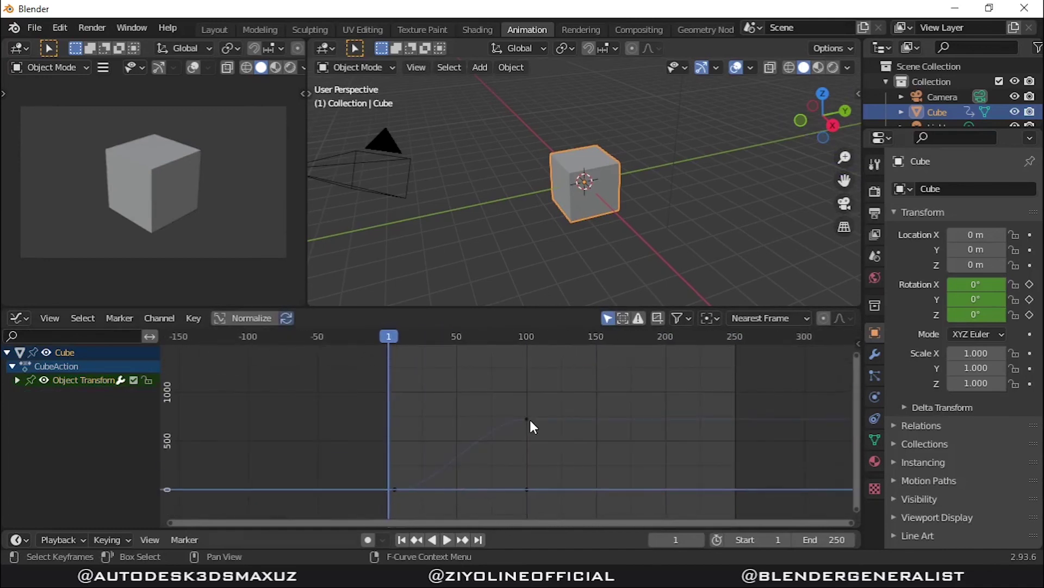
{"action": "left_click", "coordinate": [531, 421]}
{"action": "left_click_drag", "start_coordinate": [483, 420], "coordinate": [514, 493]}
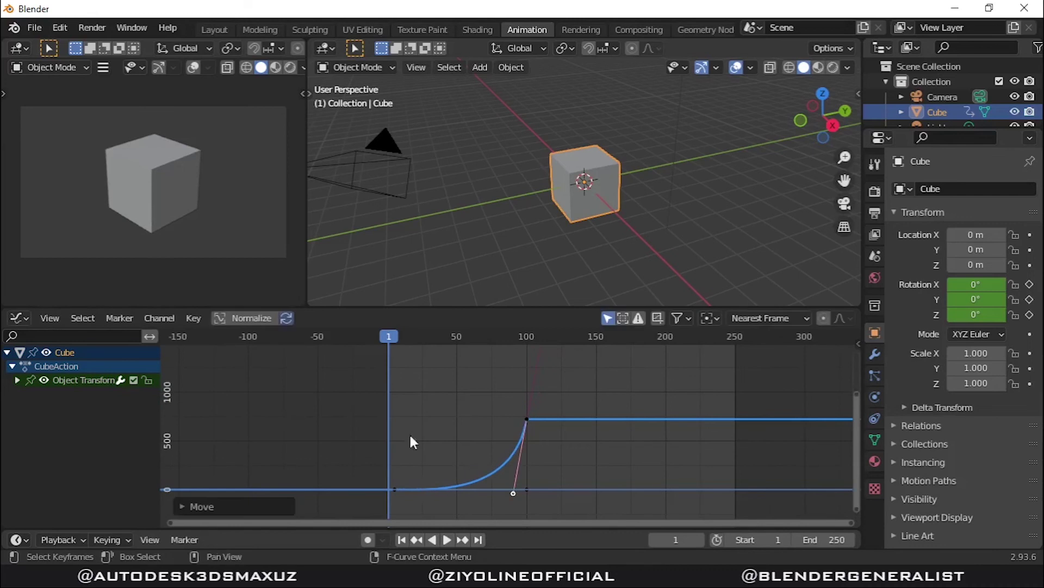
{"action": "left_click", "coordinate": [445, 539]}
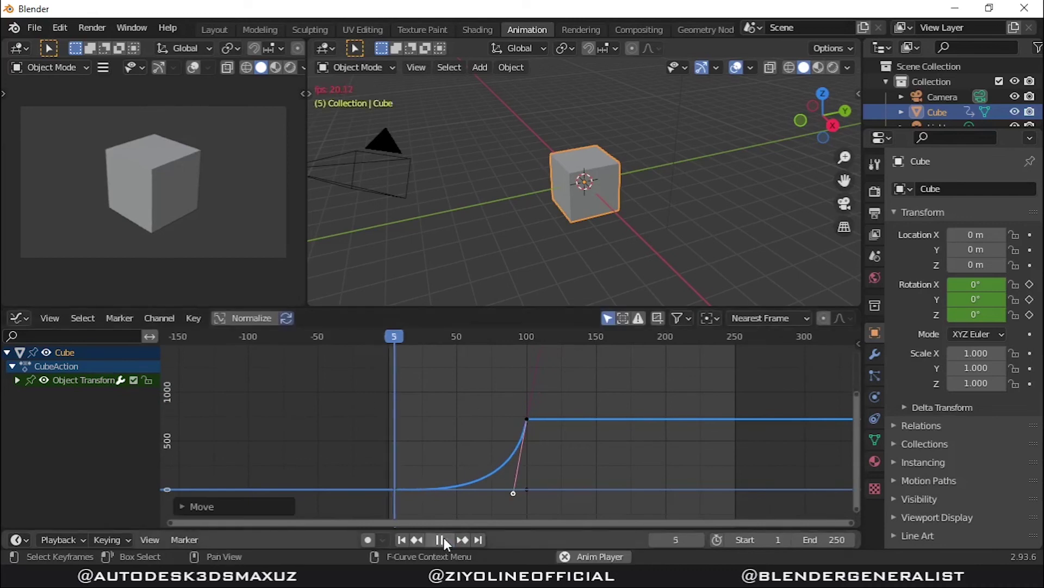
{"action": "left_click", "coordinate": [402, 537]}
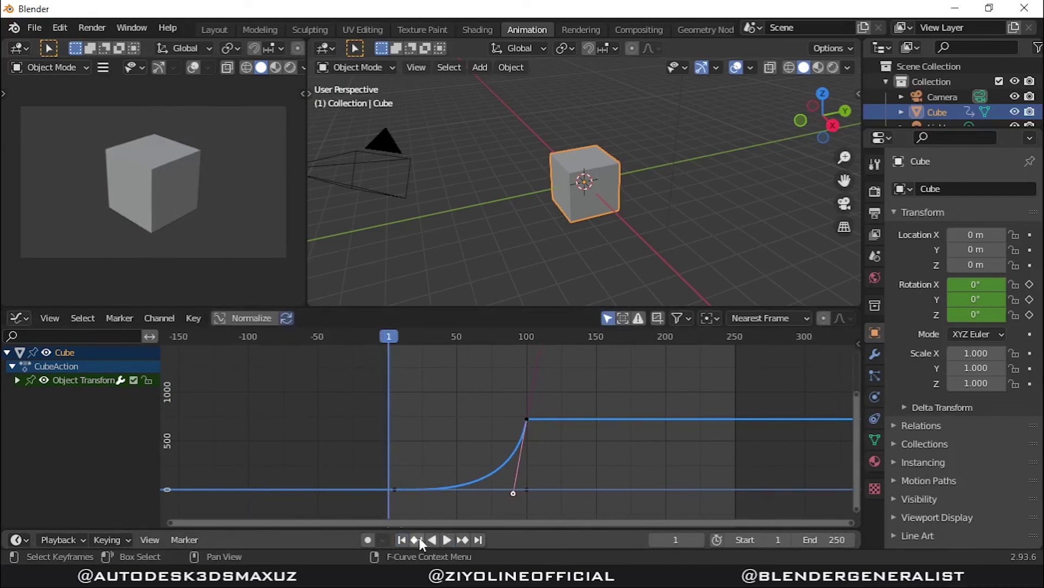
Step: Replay the eased spin, stop it at frame 135, and select the frame-0 keyframe
{"action": "left_click", "coordinate": [449, 538]}
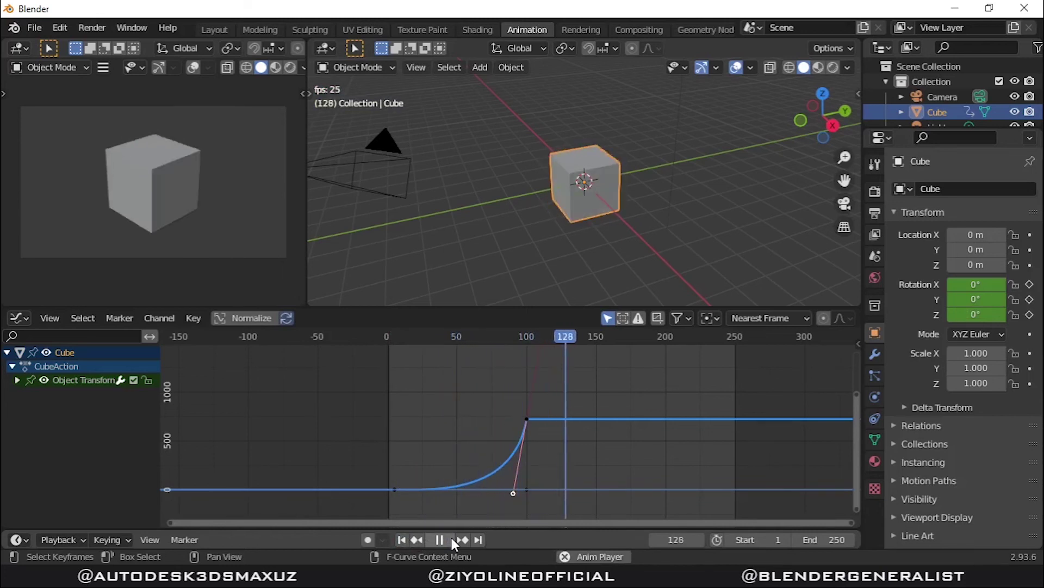
{"action": "left_click", "coordinate": [452, 538]}
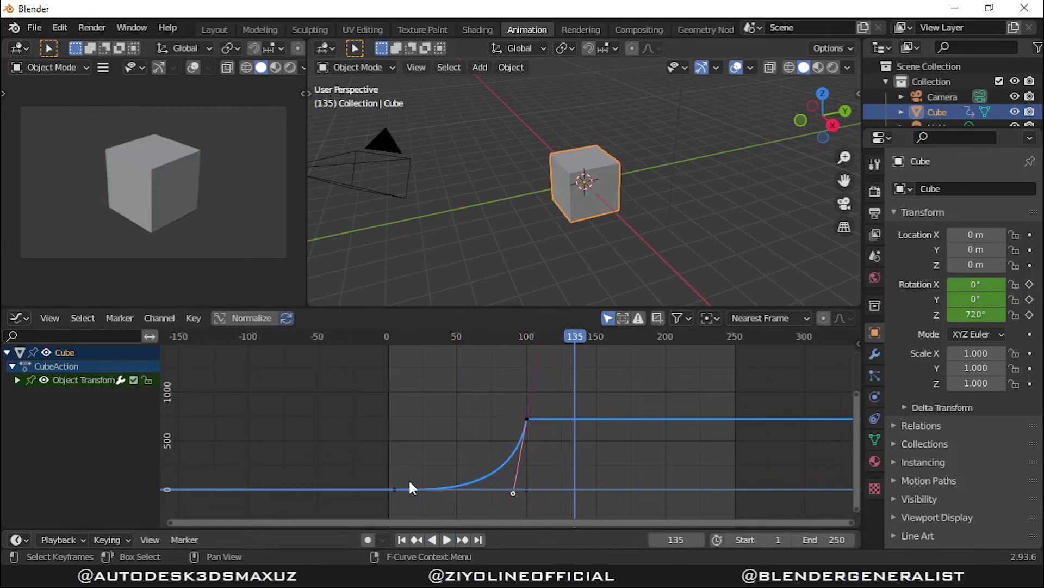
{"action": "left_click", "coordinate": [396, 488]}
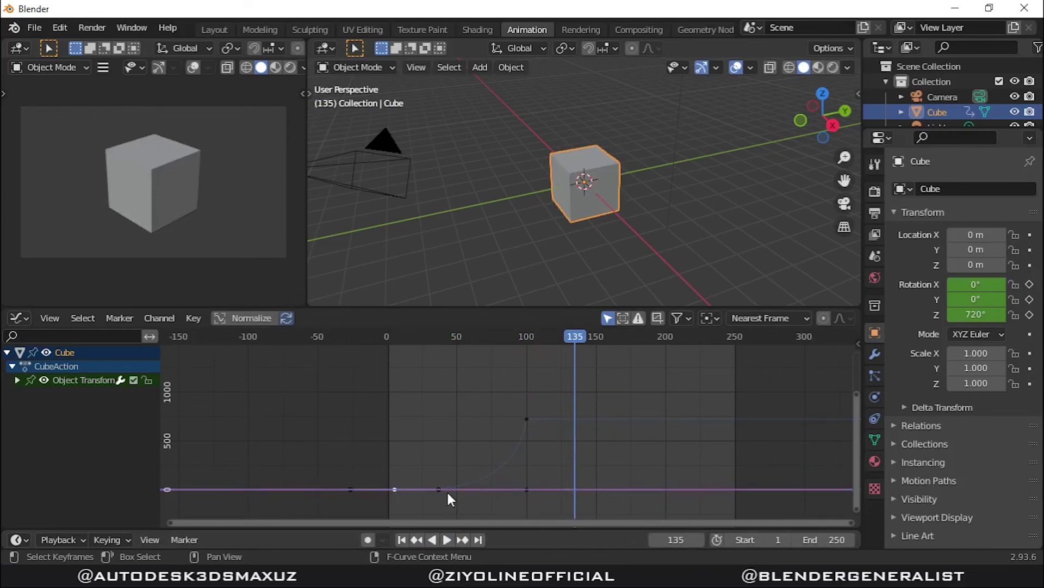
Step: Raise the frame-0 keyframe's right handle for overshoot, then preview the animation from the start
{"action": "mouse_move", "coordinate": [439, 488]}
{"action": "left_mouse_down"}
{"action": "mouse_move", "coordinate": [441, 377]}
{"action": "mouse_move", "coordinate": [441, 398]}
{"action": "left_mouse_up"}
{"action": "left_click_drag", "start_coordinate": [569, 348], "coordinate": [390, 341]}
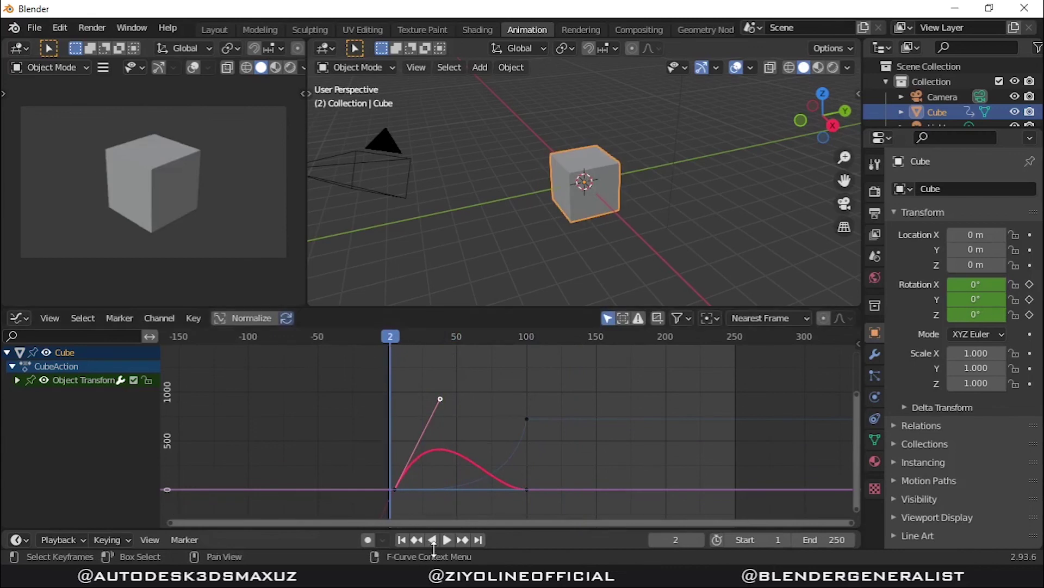
{"action": "left_click", "coordinate": [446, 540]}
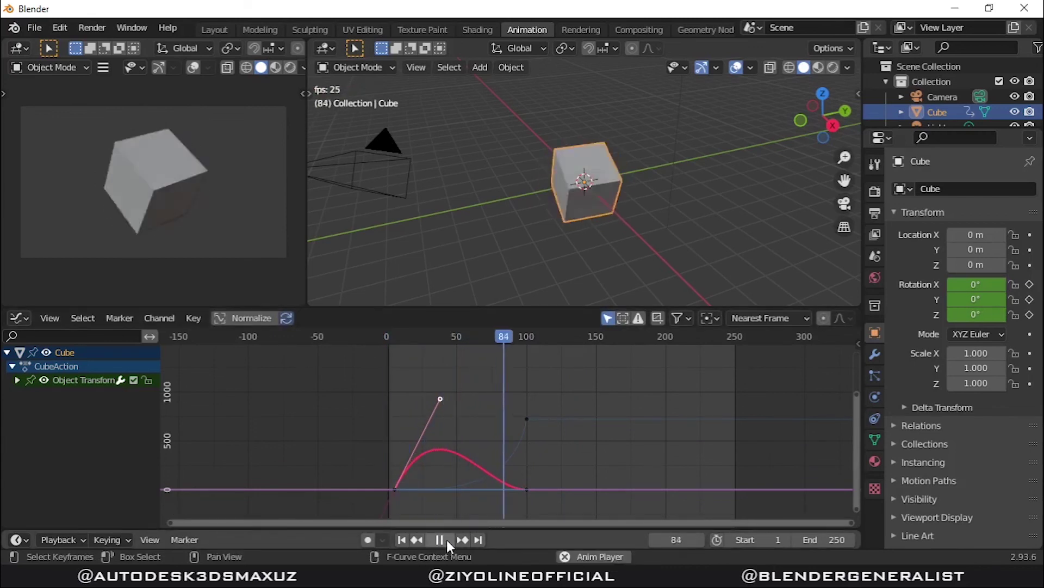
{"action": "left_click", "coordinate": [440, 540]}
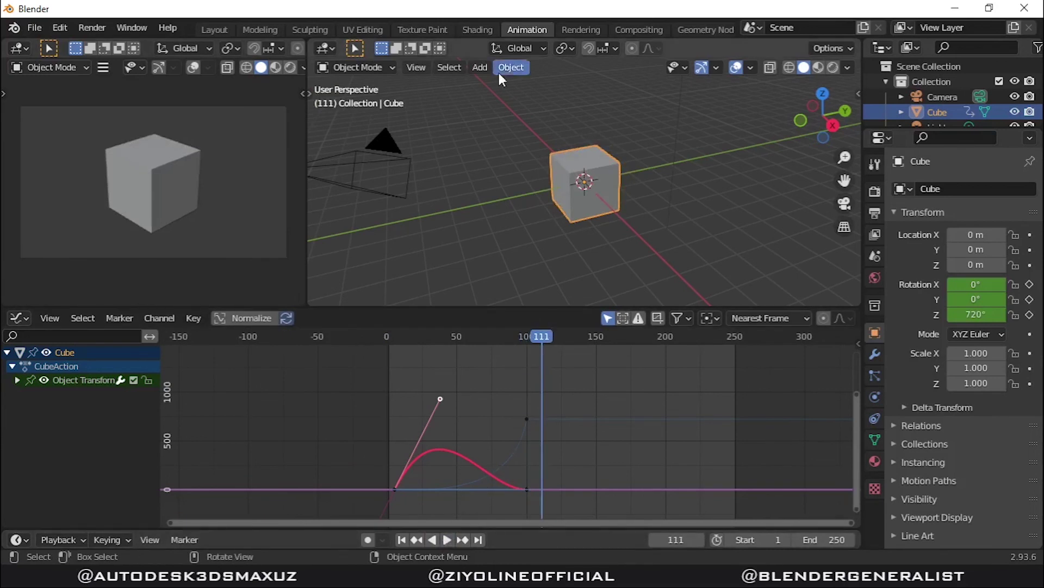
Step: Browse the Rendering and Compositing workspaces, rewind to frame 0, and settle in Geometry Nodes
{"action": "left_click", "coordinate": [564, 31]}
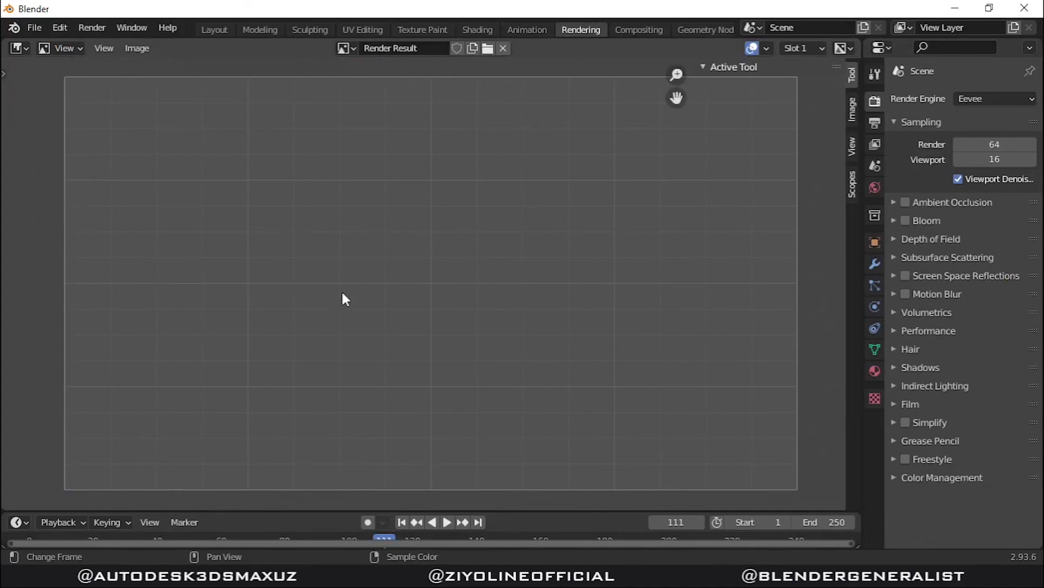
{"action": "left_click", "coordinate": [628, 33]}
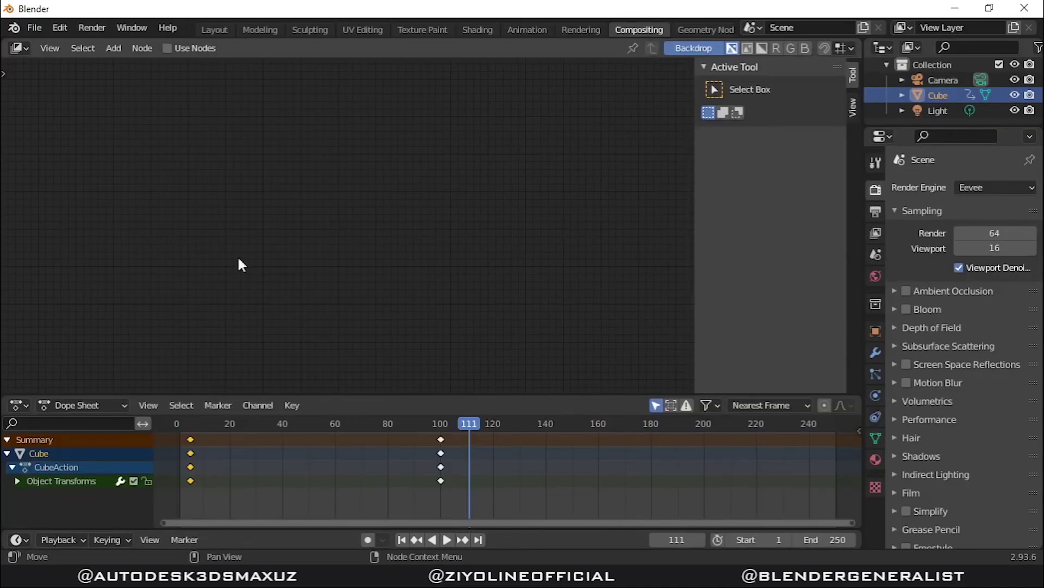
{"action": "left_click", "coordinate": [177, 424]}
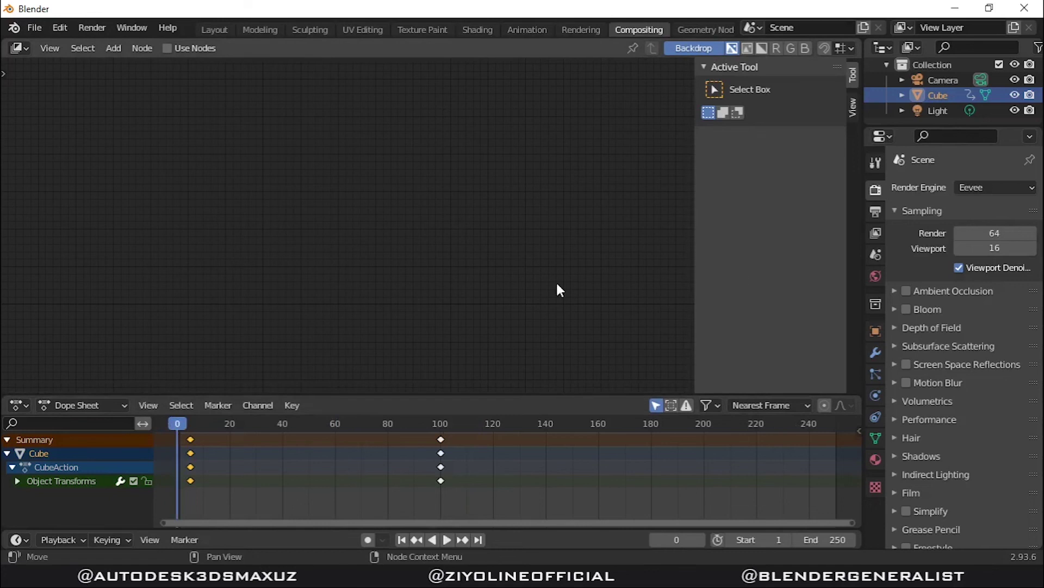
{"action": "left_click", "coordinate": [689, 26]}
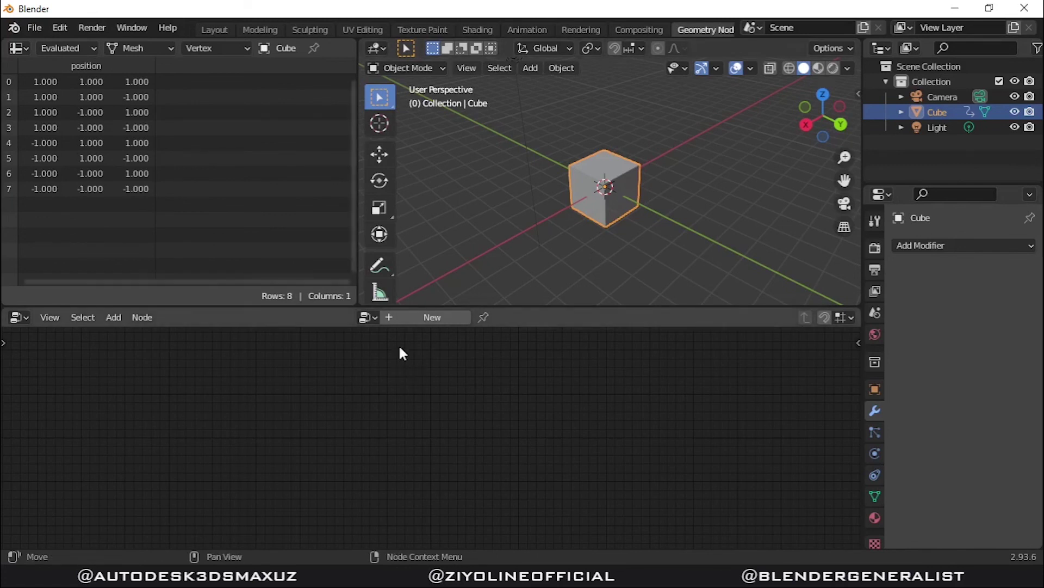
Step: Zoom and orbit the viewport to view the cube from several angles, ending looking down
{"action": "scroll", "coordinate": [585, 218], "scroll_direction": "up", "scroll_amount": 1}
{"action": "mouse_move", "coordinate": [583, 214]}
{"action": "middle_mouse_down"}
{"action": "mouse_move", "coordinate": [549, 213]}
{"action": "mouse_move", "coordinate": [663, 223]}
{"action": "middle_mouse_up"}
{"action": "scroll", "coordinate": [584, 210], "scroll_direction": "up", "scroll_amount": 1}
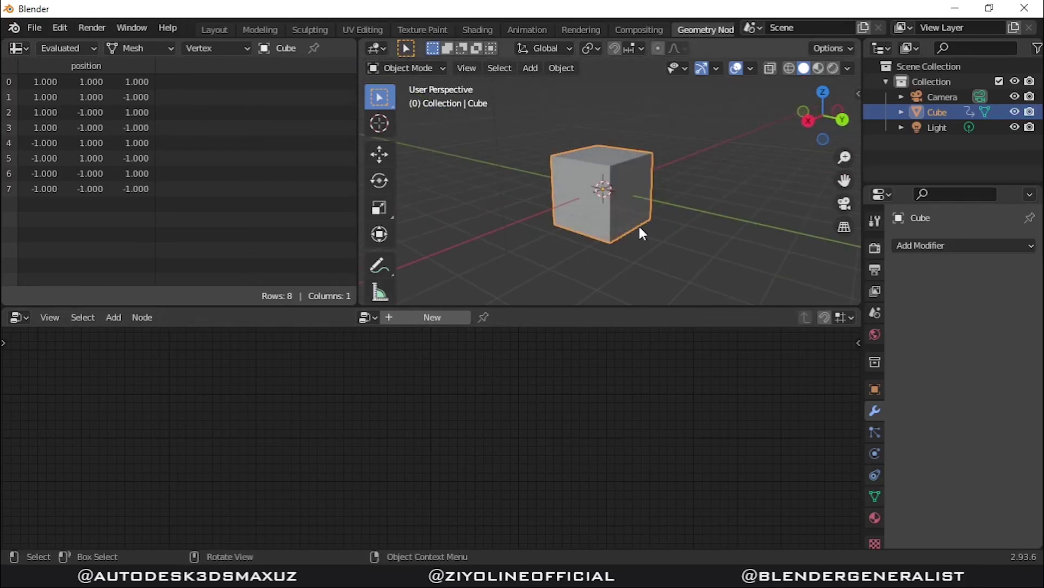
{"action": "mouse_move", "coordinate": [562, 224]}
{"action": "middle_mouse_down"}
{"action": "mouse_move", "coordinate": [465, 221]}
{"action": "mouse_move", "coordinate": [612, 227]}
{"action": "mouse_move", "coordinate": [478, 222]}
{"action": "middle_mouse_up"}
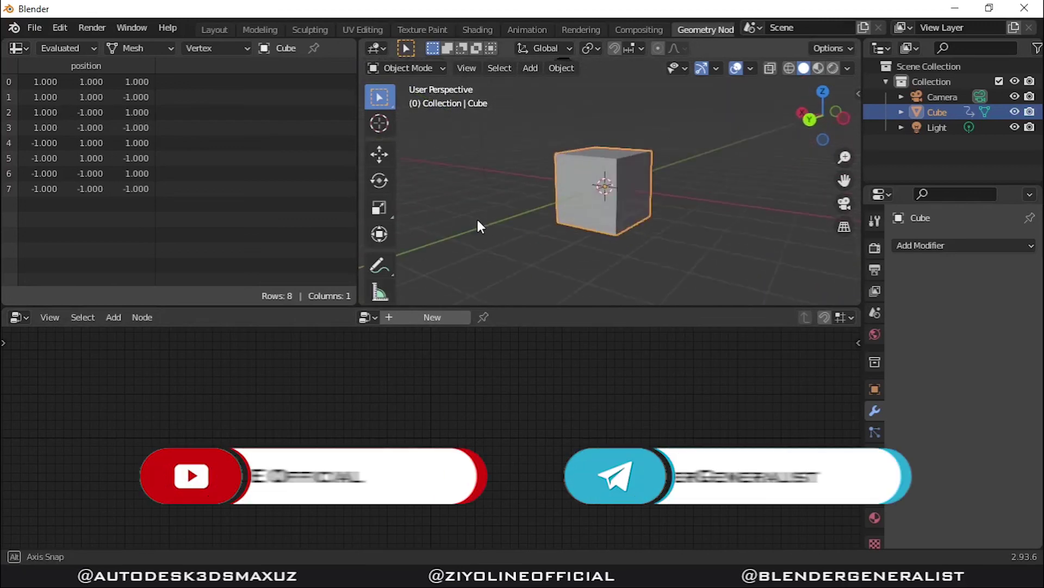
{"action": "mouse_move", "coordinate": [583, 233]}
{"action": "middle_mouse_down"}
{"action": "mouse_move", "coordinate": [576, 67]}
{"action": "mouse_move", "coordinate": [634, 285]}
{"action": "mouse_move", "coordinate": [638, 47]}
{"action": "middle_mouse_up"}
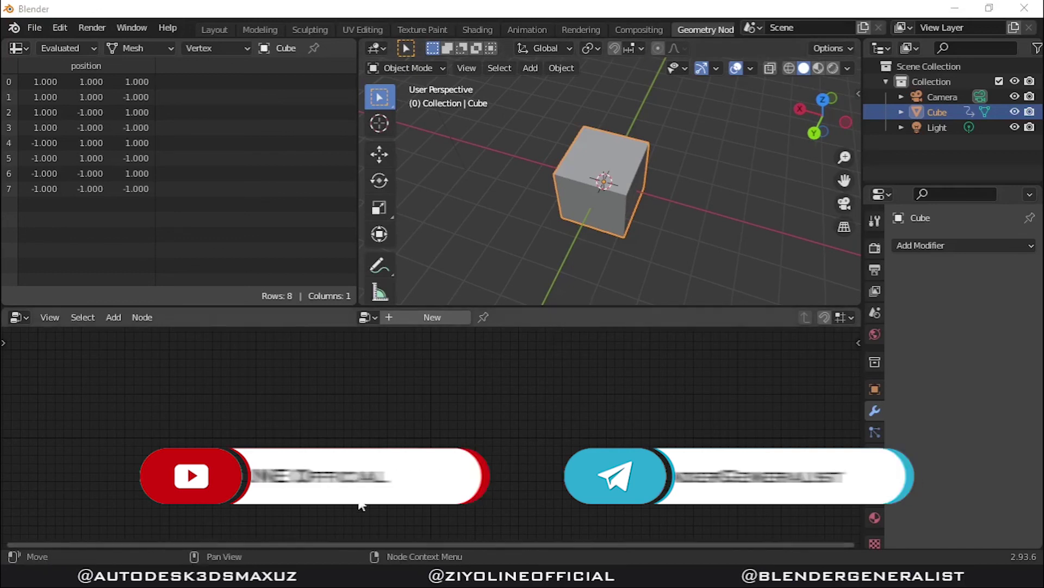
Step: Open and close the Start menu, then bring the OBS Studio window forward
{"action": "key", "text": "super"}
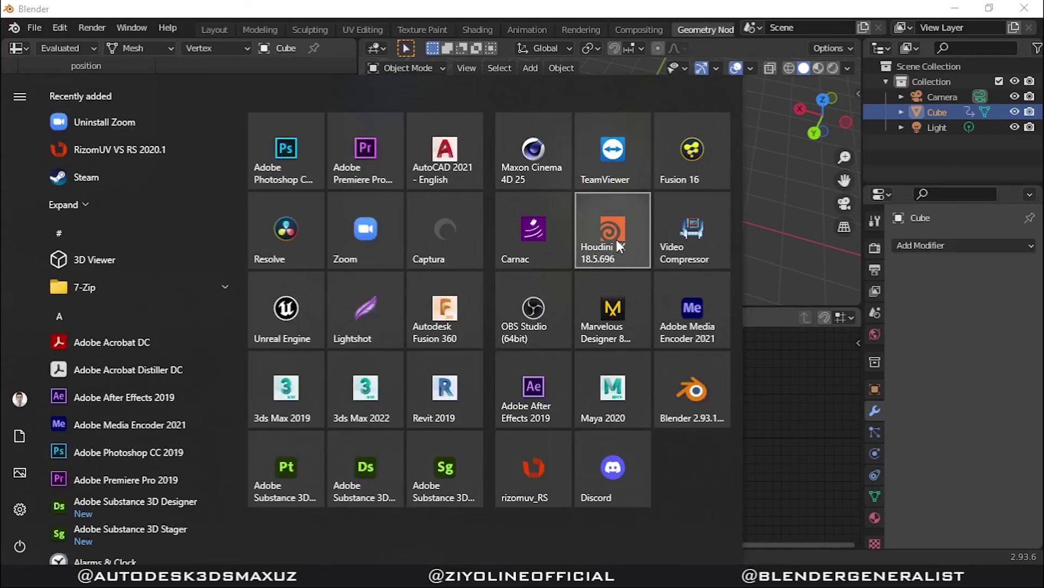
{"action": "key", "text": "super"}
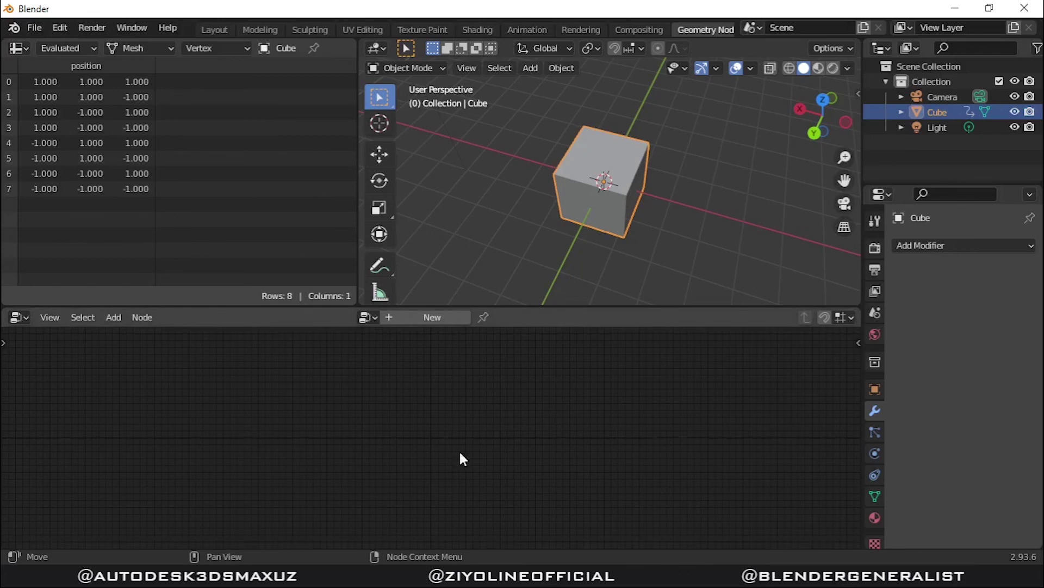
{"action": "left_click", "coordinate": [376, 579]}
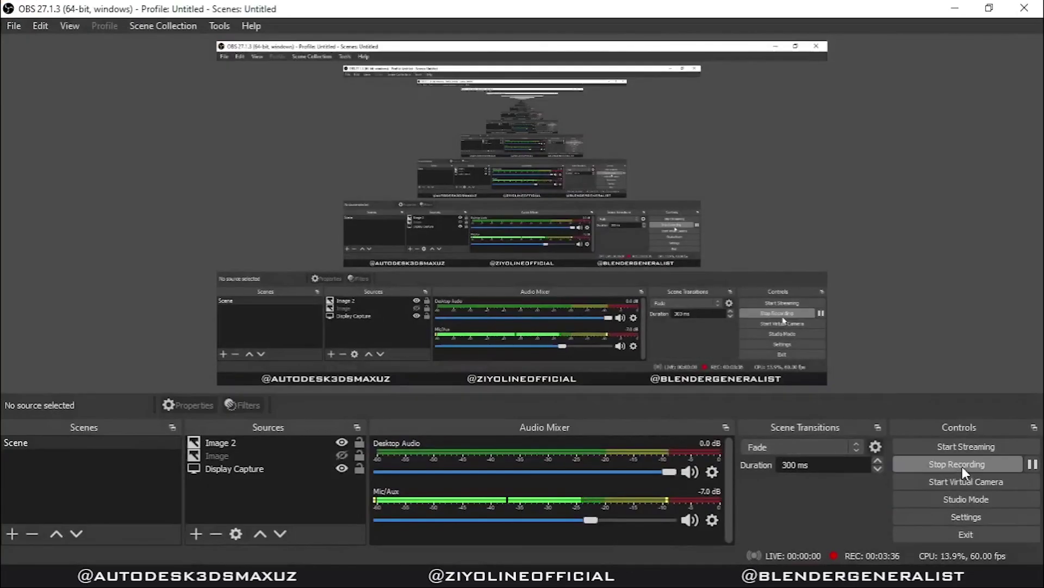